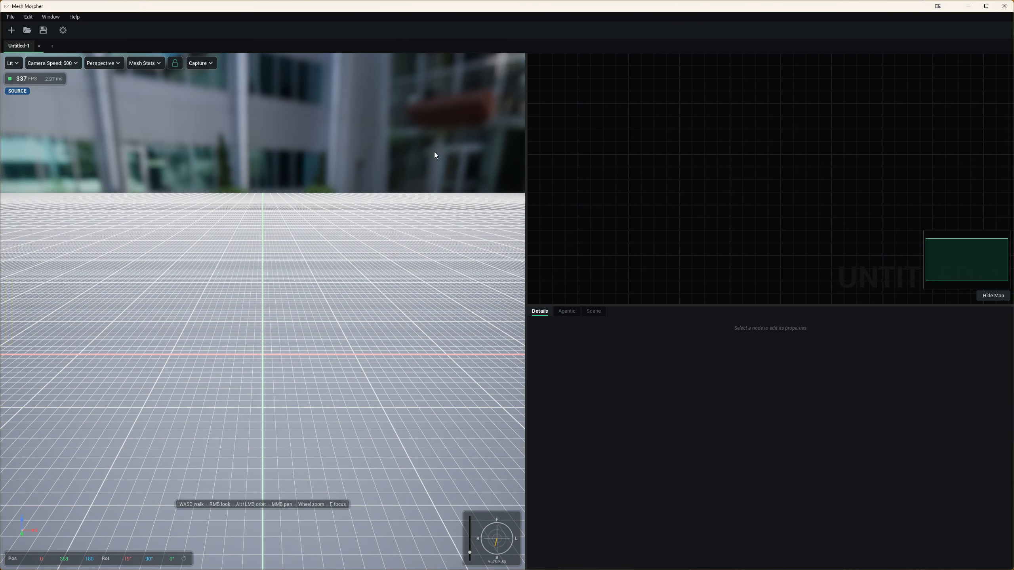
{"action": "right_click_drag", "start_coordinate": [362, 153], "coordinate": [330, 158]}
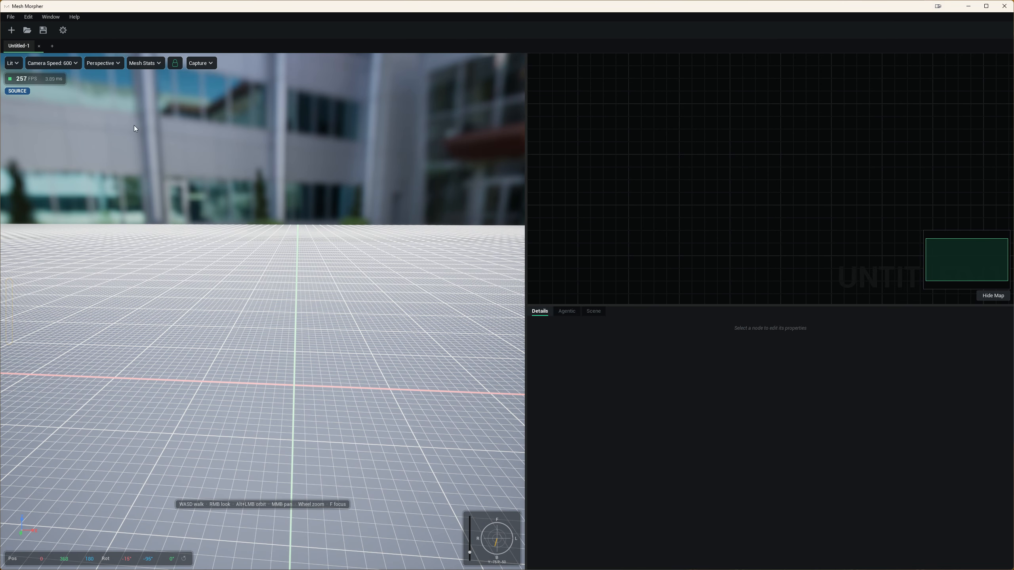
{"action": "right_click_drag", "start_coordinate": [165, 129], "coordinate": [247, 138]}
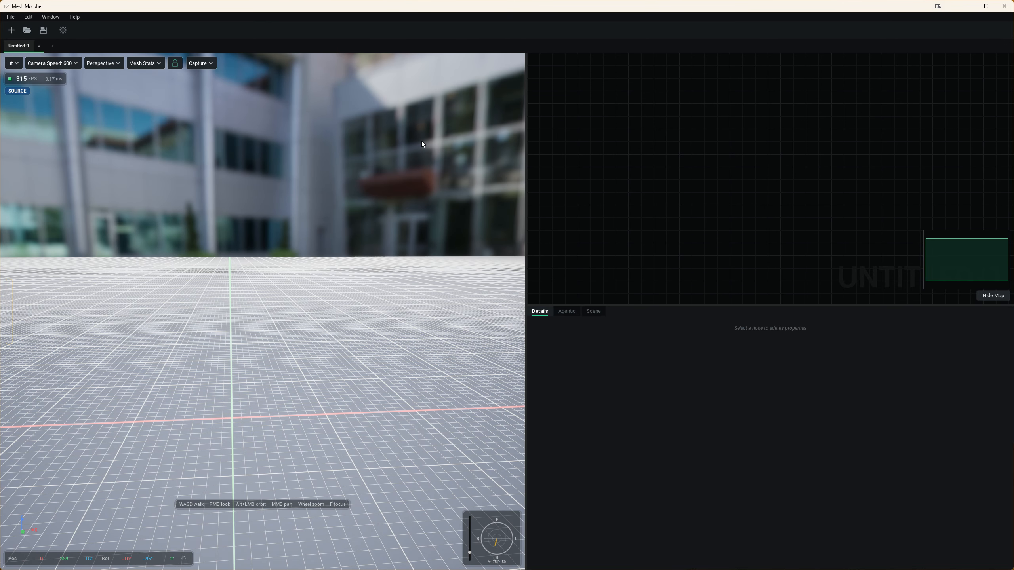
{"action": "right_click_drag", "start_coordinate": [396, 145], "coordinate": [307, 134]}
Step: Add a Load File Mesh node to the empty graph and select it to show its options
{"action": "right_click", "coordinate": [585, 142]}
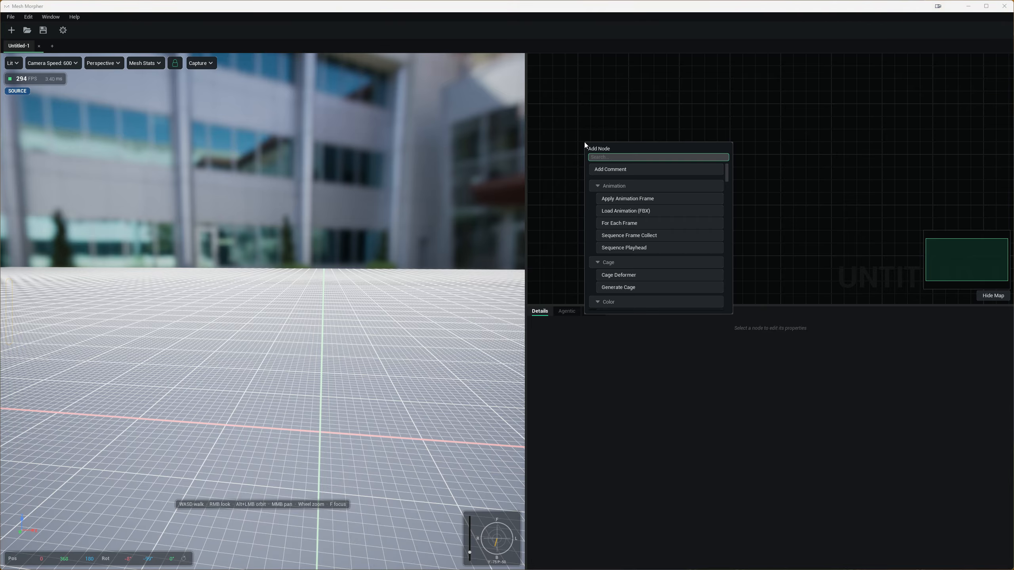
{"action": "type", "text": "load fi"}
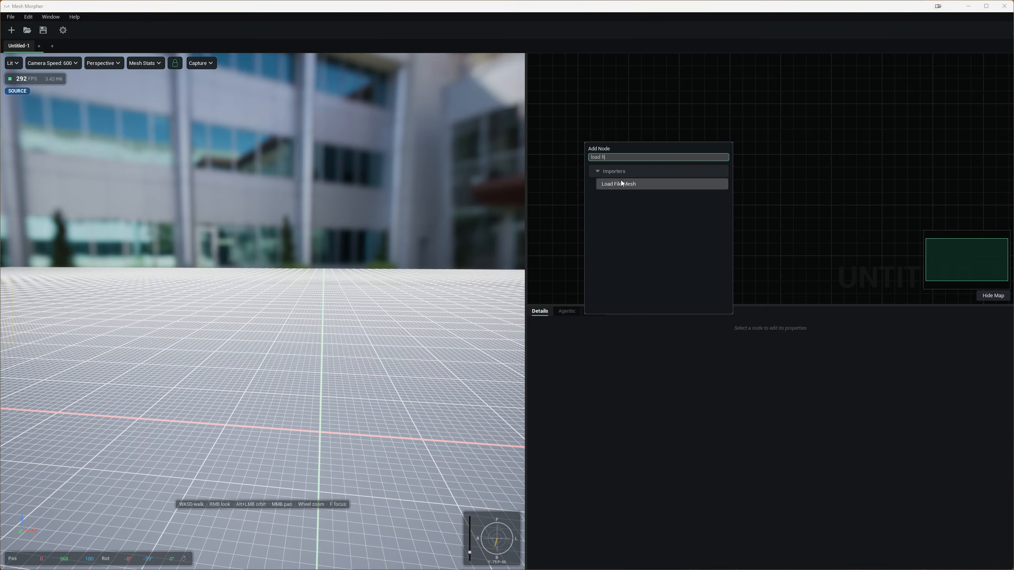
{"action": "left_click", "coordinate": [621, 182]}
{"action": "left_click", "coordinate": [610, 149]}
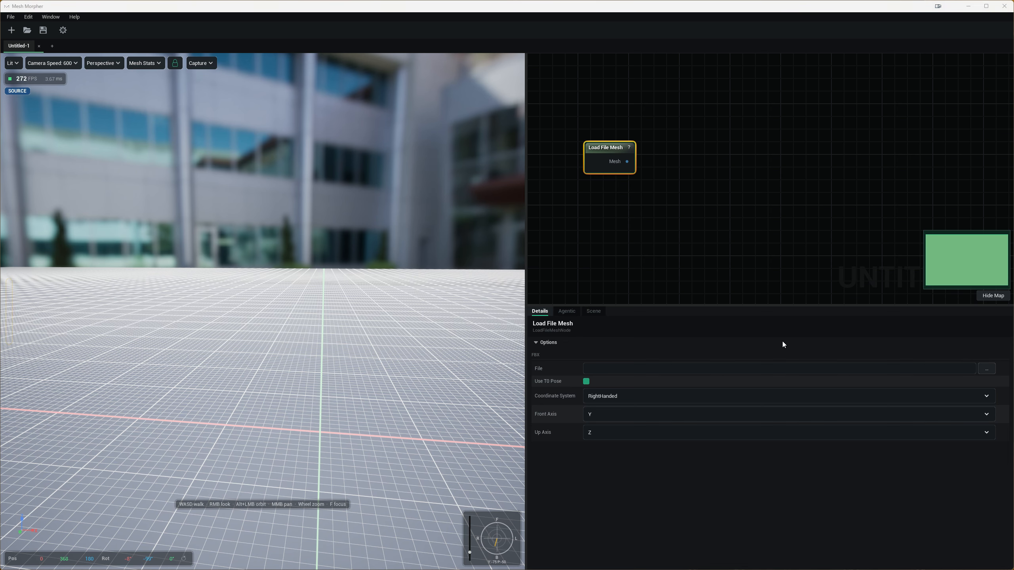
Step: Check which mesh file formats the file chooser accepts, and close it without loading a file
{"action": "left_click", "coordinate": [437, 270]}
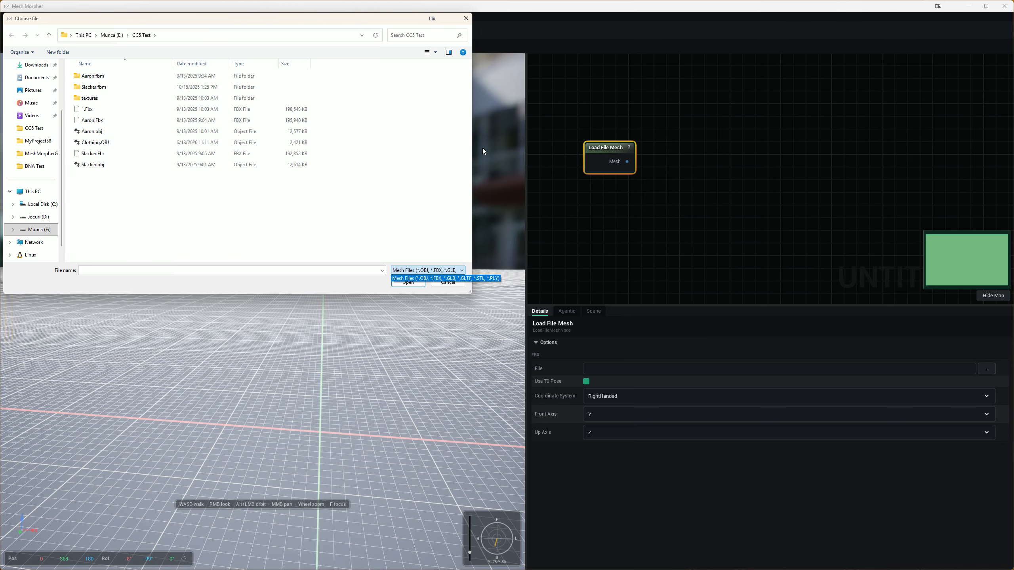
{"action": "left_click", "coordinate": [466, 18]}
{"action": "left_click", "coordinate": [466, 18]}
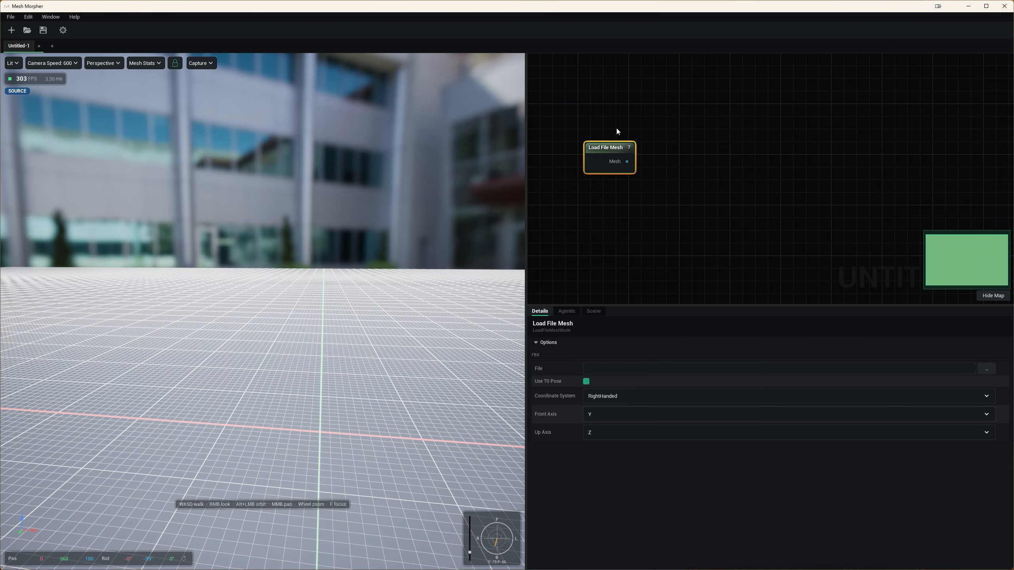
Step: Search the node list for "expo" and review the available exporter nodes without adding one
{"action": "right_click", "coordinate": [647, 191]}
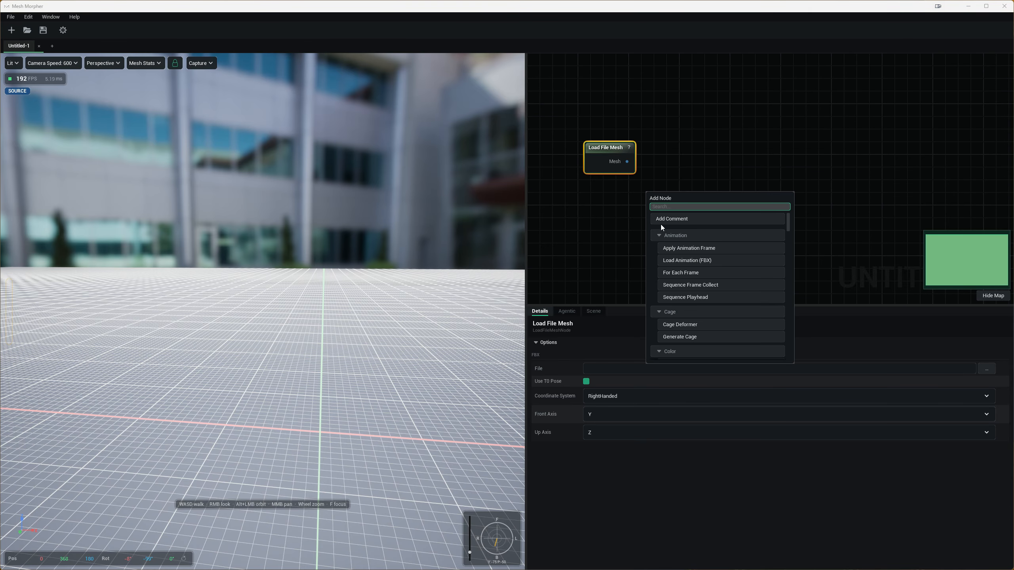
{"action": "type", "text": "expo"}
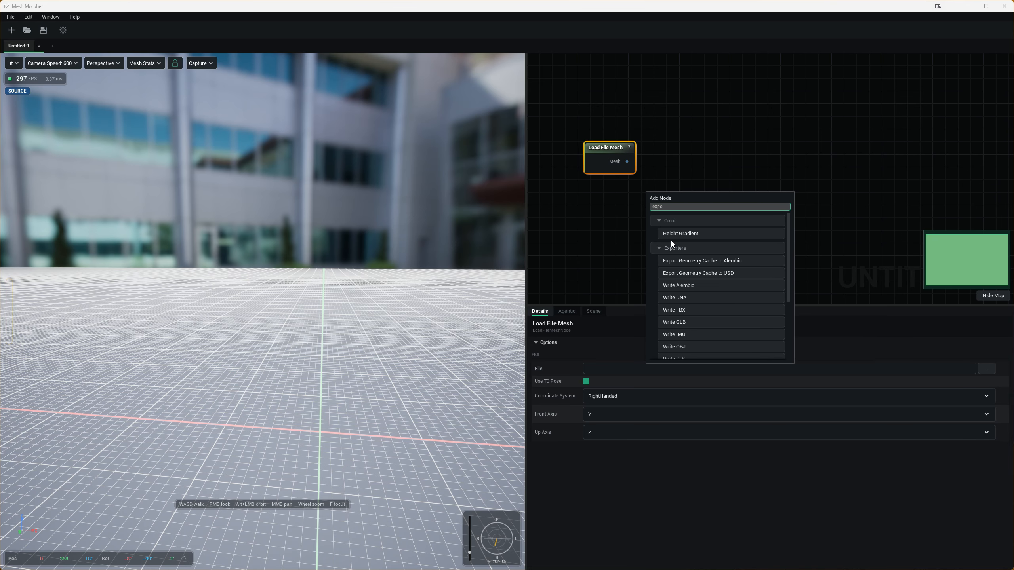
{"action": "scroll", "coordinate": [702, 270], "scroll_direction": "down", "scroll_amount": 1}
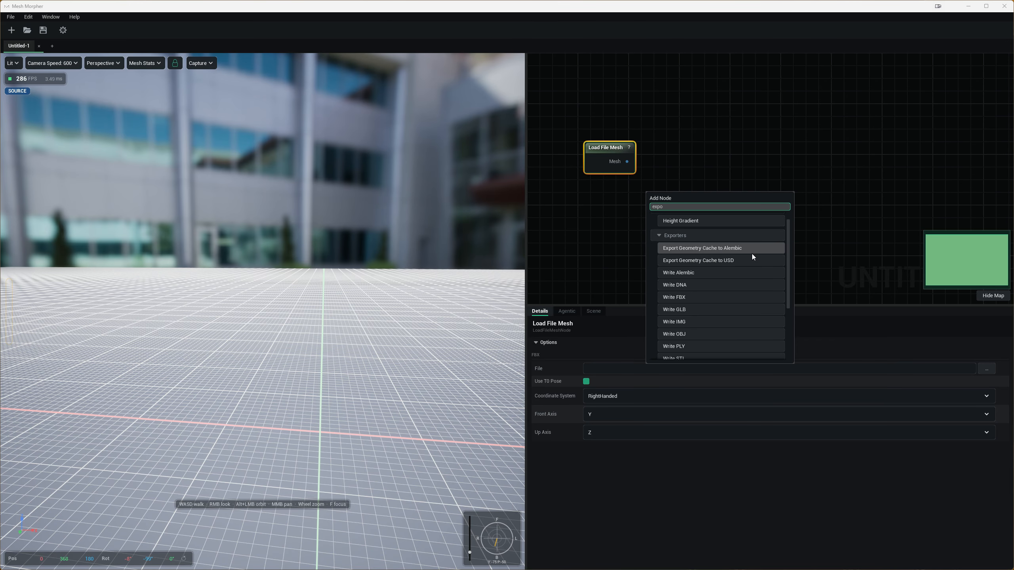
{"action": "scroll", "coordinate": [737, 262], "scroll_direction": "down", "scroll_amount": 3}
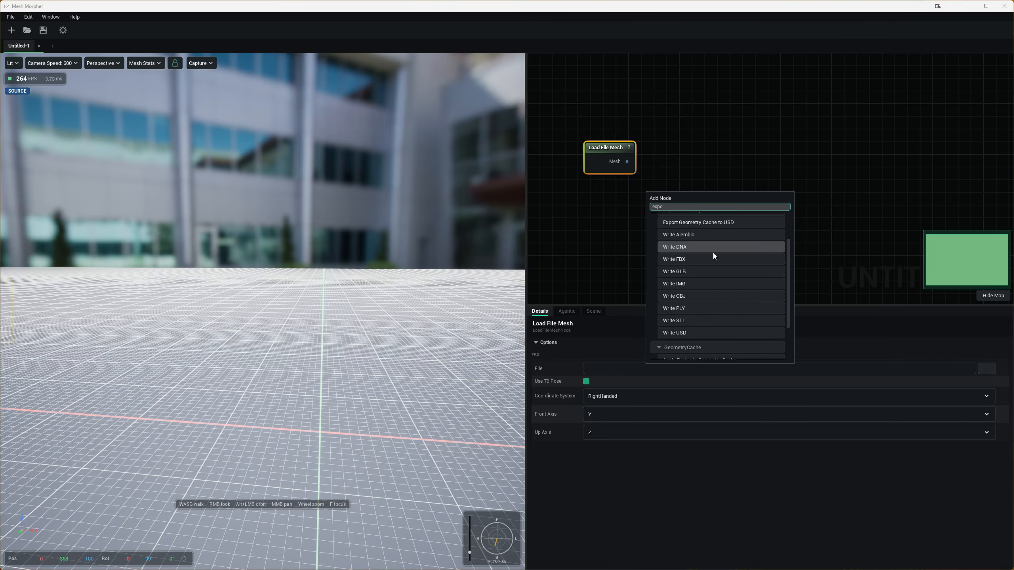
{"action": "left_click", "coordinate": [632, 195]}
Step: Load Aaron.Fbx from the CC5 Test folder into the Load File Mesh node
{"action": "left_click", "coordinate": [600, 154]}
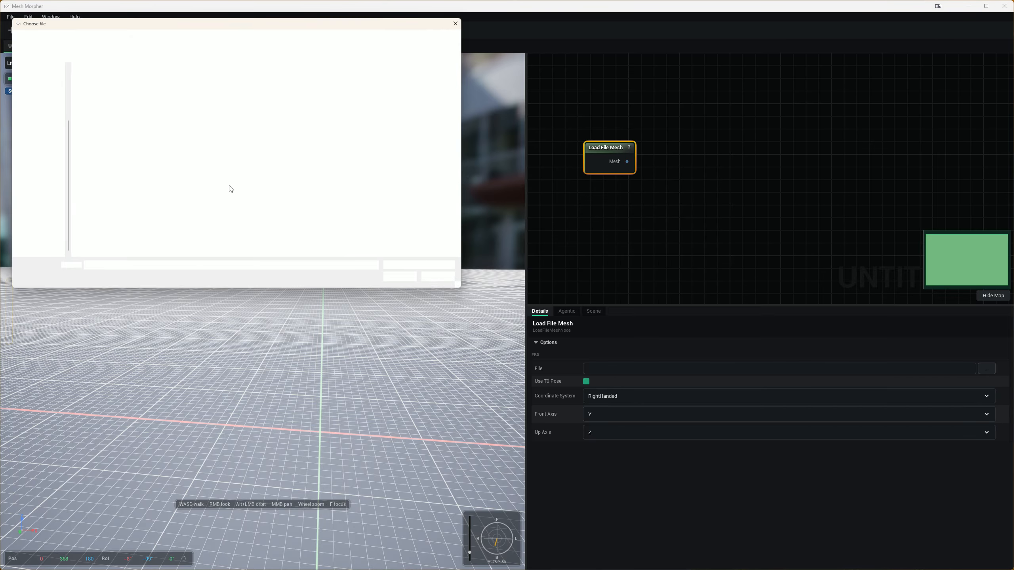
{"action": "double_click", "coordinate": [111, 124]}
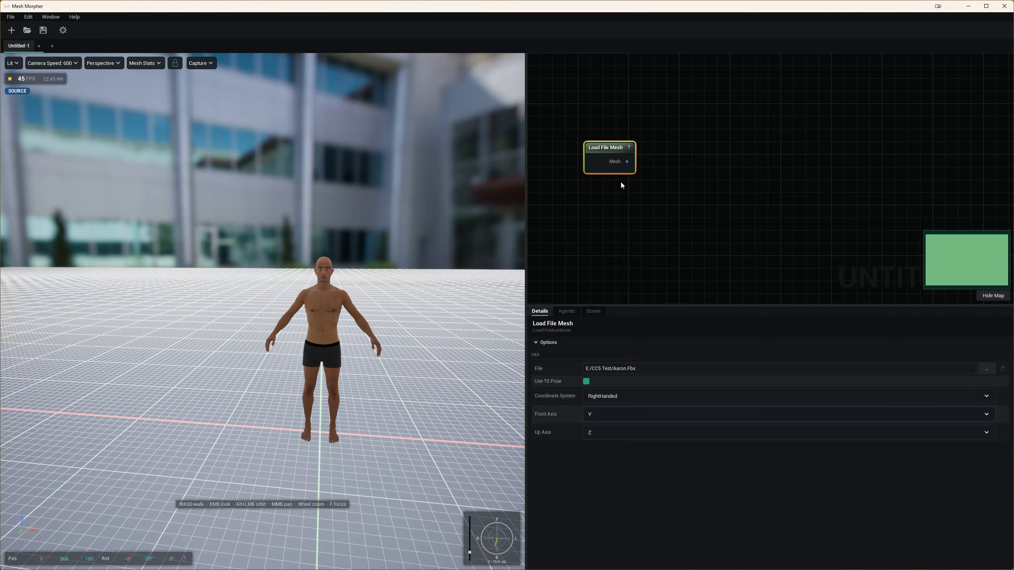
{"action": "key", "text": "w"}
{"action": "right_click_drag", "start_coordinate": [360, 270], "coordinate": [456, 234]}
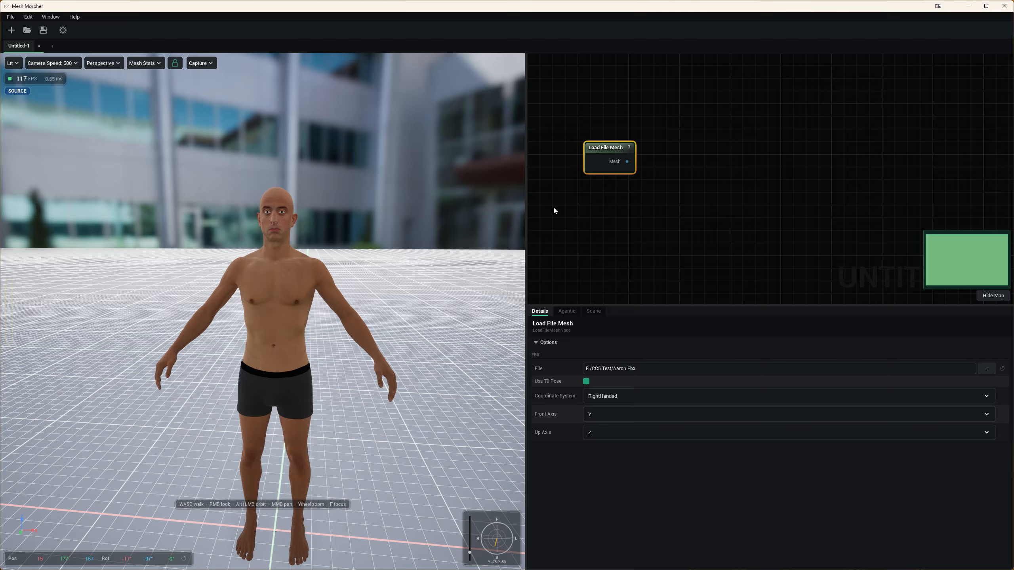
Step: Add a Sculpt Mesh node fed by the Load File Mesh node's Mesh output and select it
{"action": "left_click_drag", "start_coordinate": [627, 161], "coordinate": [695, 183]}
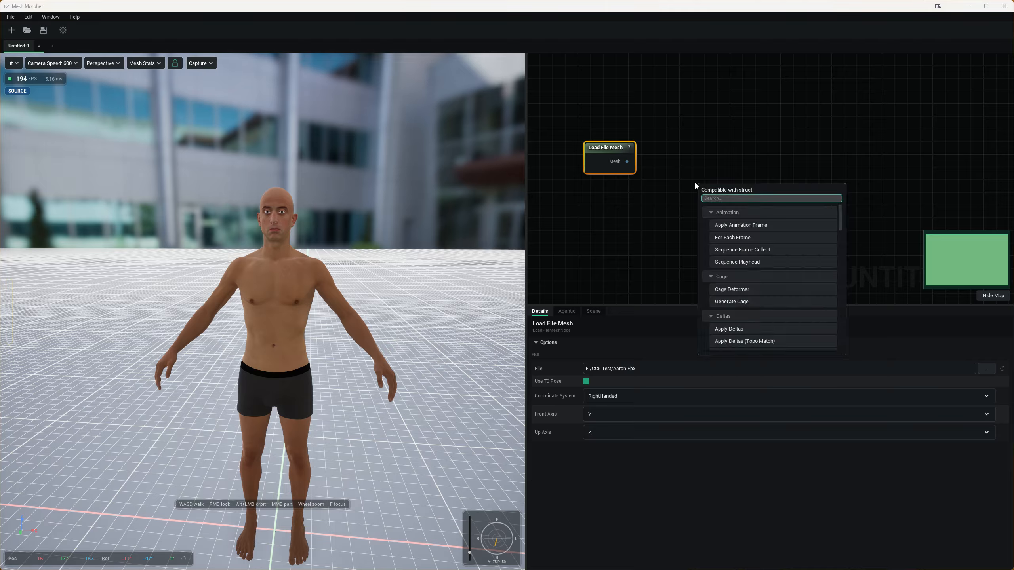
{"action": "type", "text": "sculpt"}
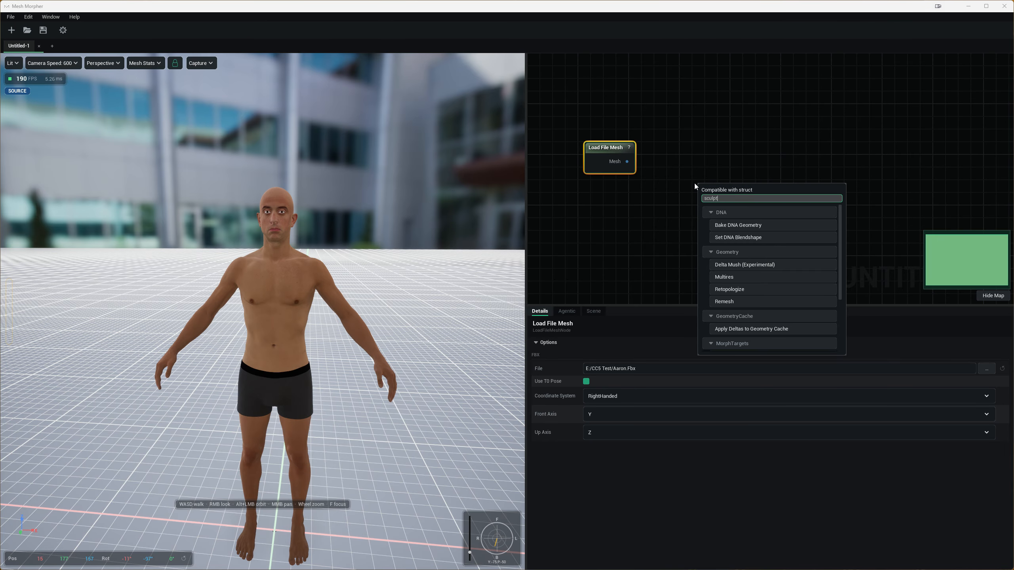
{"action": "scroll", "coordinate": [789, 291], "scroll_direction": "down", "scroll_amount": 4}
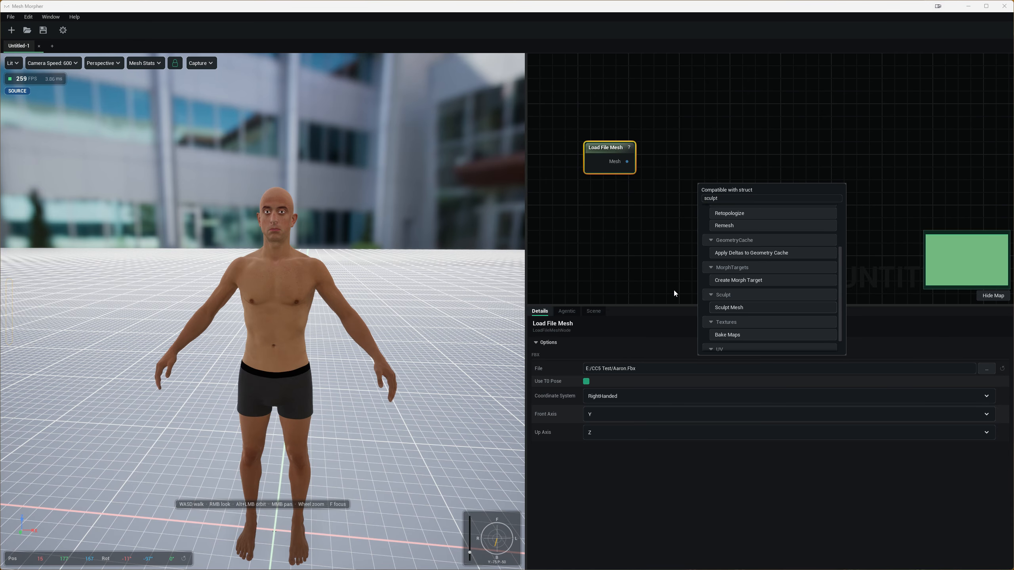
{"action": "key", "text": "Return"}
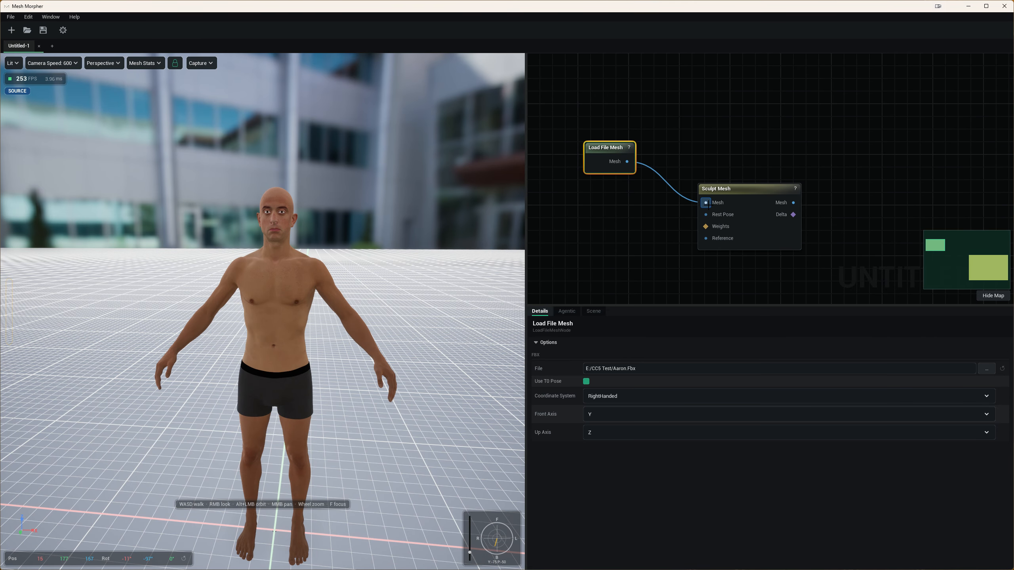
{"action": "left_click", "coordinate": [734, 195]}
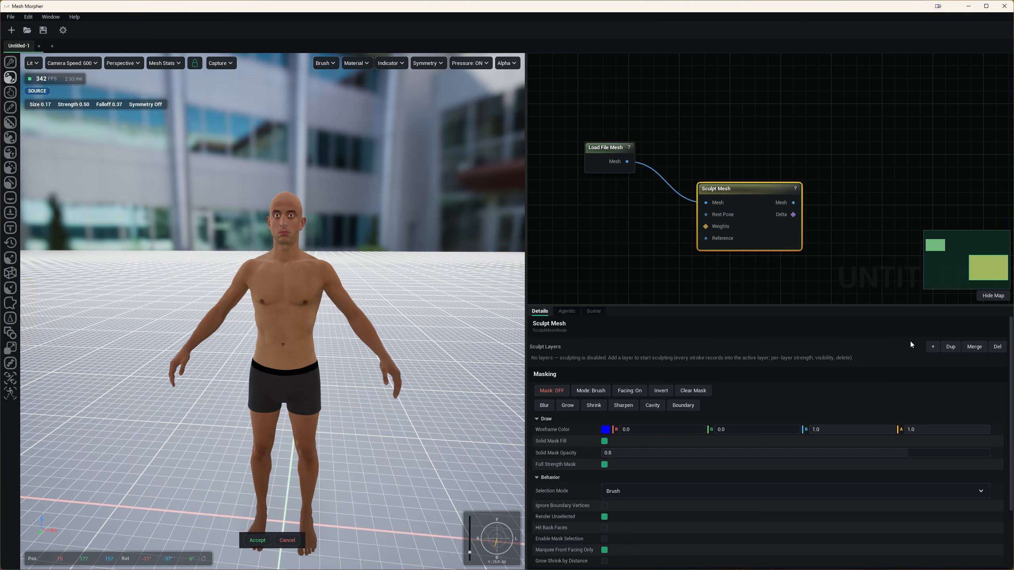
Step: Add two sculpt layers, pulling the character's left shoulder outward on the first and the right shoulder on the second
{"action": "left_click", "coordinate": [930, 347]}
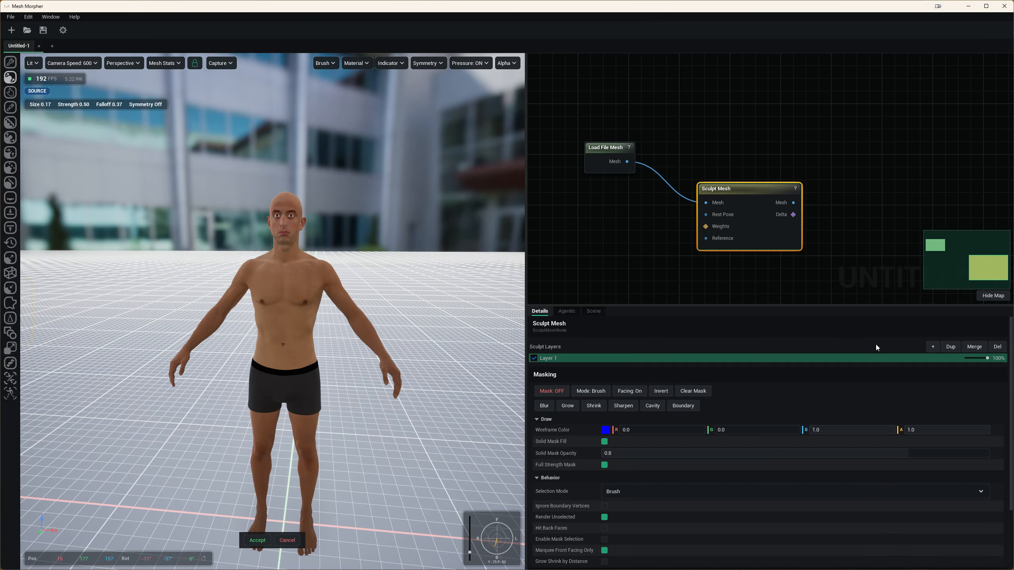
{"action": "left_click_drag", "start_coordinate": [323, 271], "coordinate": [334, 262]}
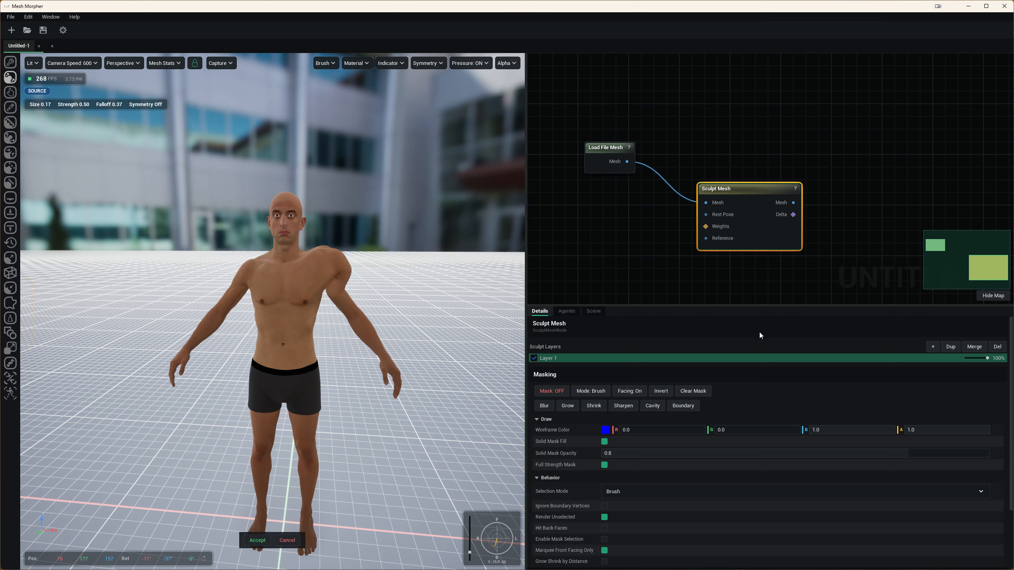
{"action": "left_click", "coordinate": [932, 347]}
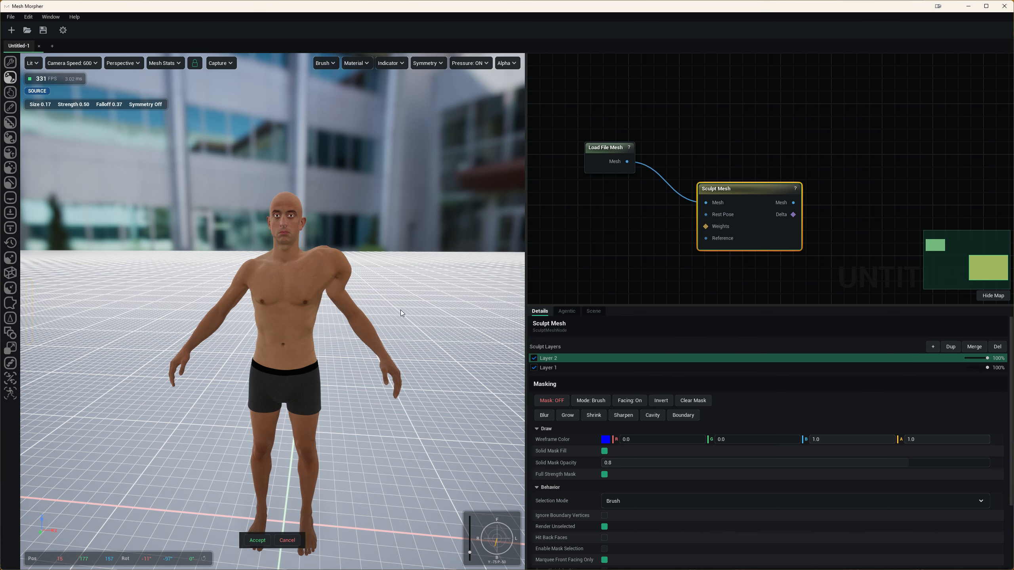
{"action": "left_click_drag", "start_coordinate": [255, 276], "coordinate": [232, 252]}
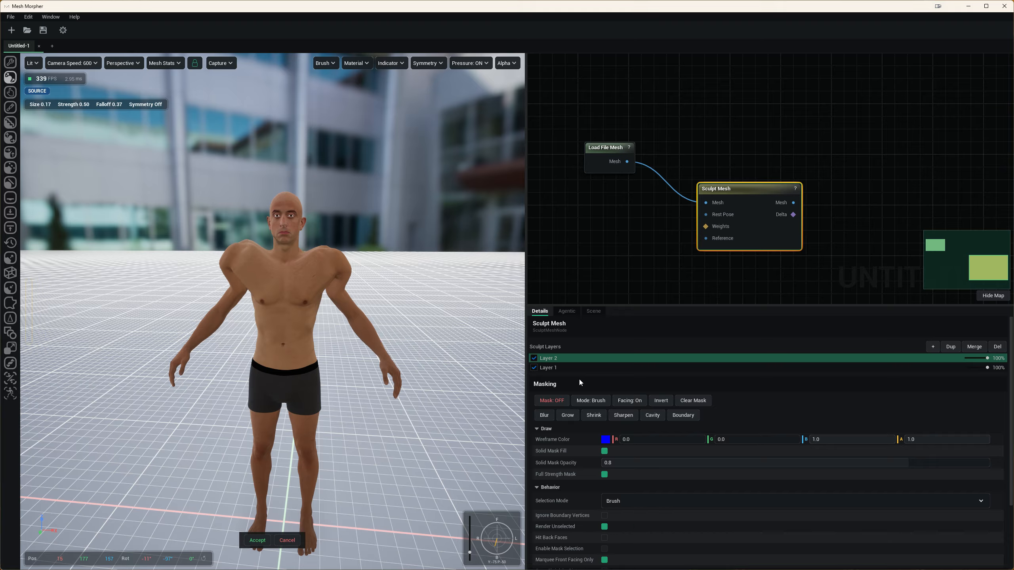
Step: Toggle the visibility of both sculpt layers off and on and try out Layer 2's strength, restoring it to 100%
{"action": "left_click", "coordinate": [534, 358]}
{"action": "left_click", "coordinate": [534, 368]}
{"action": "left_click", "coordinate": [534, 368]}
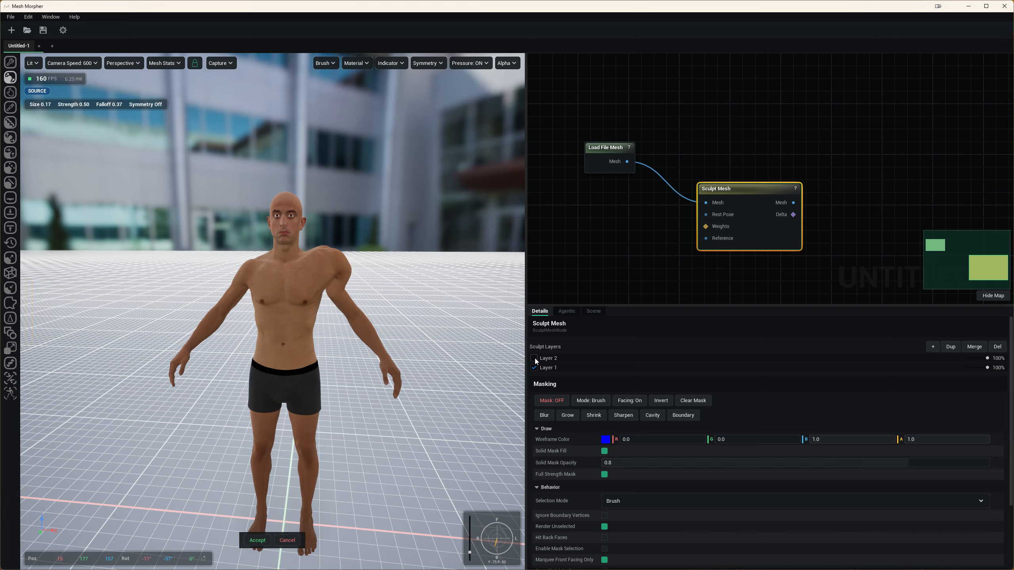
{"action": "left_click", "coordinate": [534, 358]}
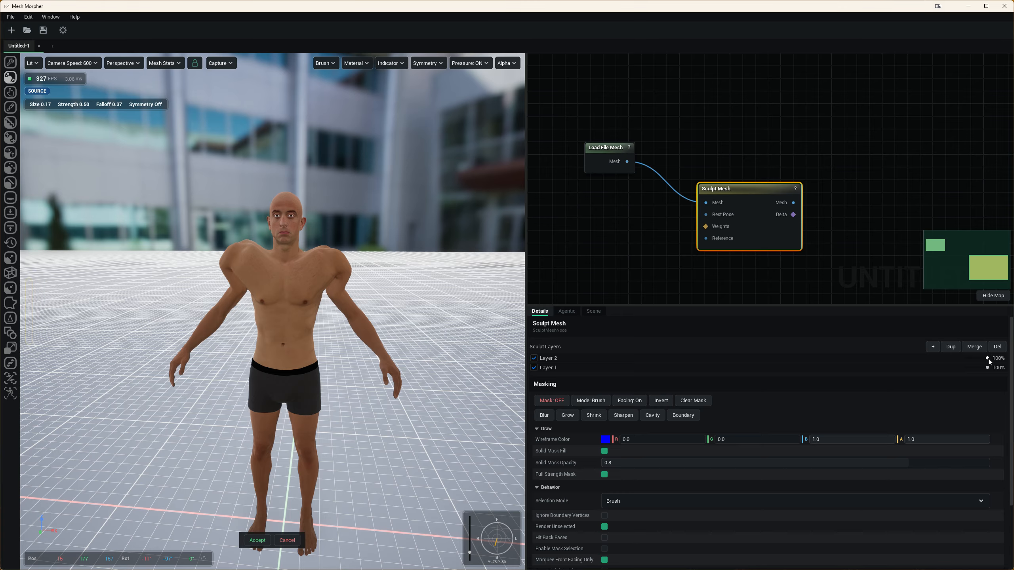
{"action": "mouse_move", "coordinate": [987, 359]}
{"action": "left_mouse_down"}
{"action": "mouse_move", "coordinate": [977, 368]}
{"action": "mouse_move", "coordinate": [974, 359]}
{"action": "mouse_move", "coordinate": [1009, 358]}
{"action": "mouse_move", "coordinate": [1008, 368]}
{"action": "left_mouse_up"}
Step: Add a Paint Colours node fed by the Load File Mesh node's Mesh output and select it
{"action": "middle_click_drag", "start_coordinate": [647, 178], "coordinate": [617, 249]}
{"action": "left_click_drag", "start_coordinate": [612, 227], "coordinate": [659, 201]}
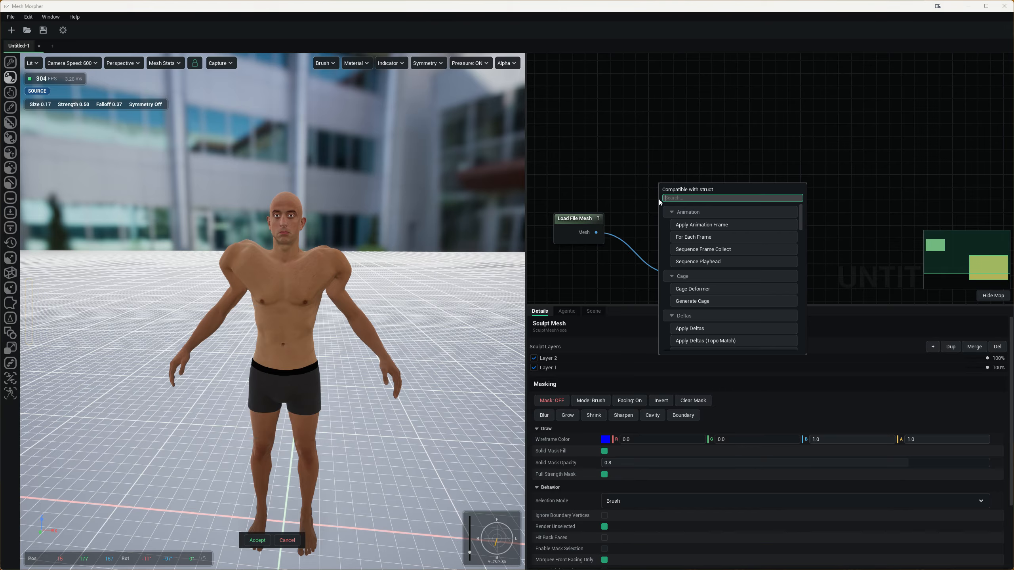
{"action": "type", "text": "paint"}
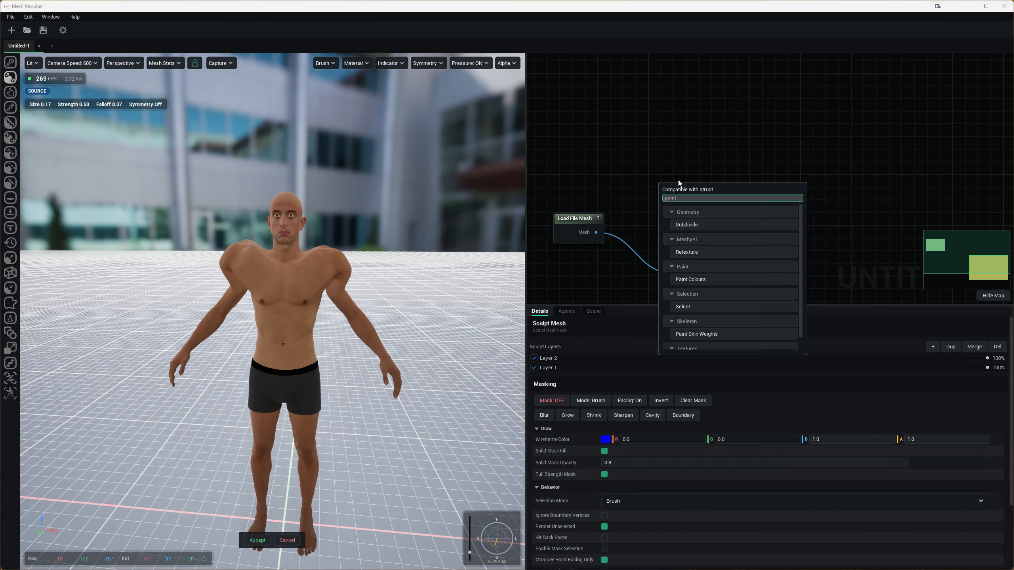
{"action": "scroll", "coordinate": [723, 274], "scroll_direction": "down", "scroll_amount": 1}
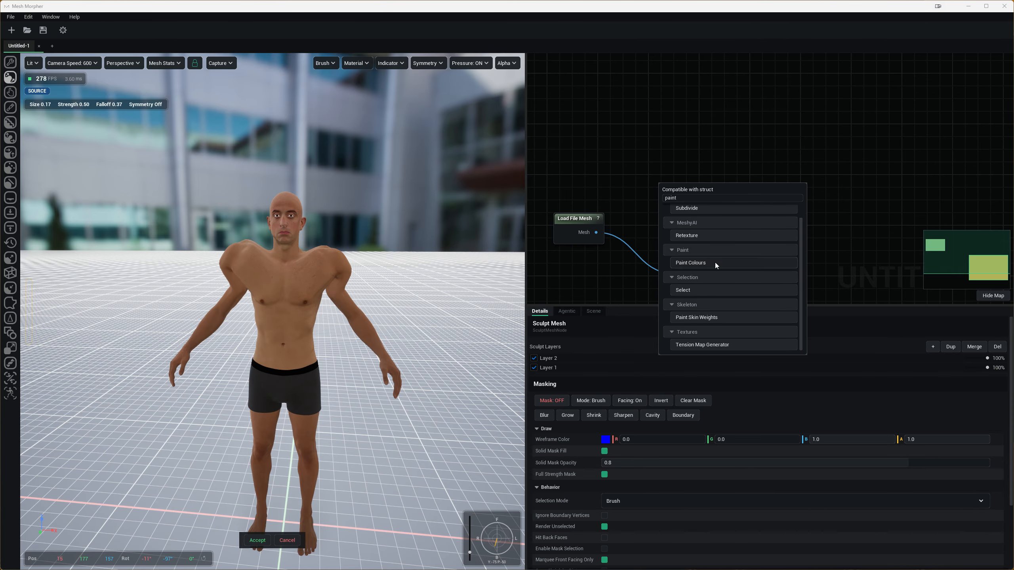
{"action": "left_click", "coordinate": [715, 263]}
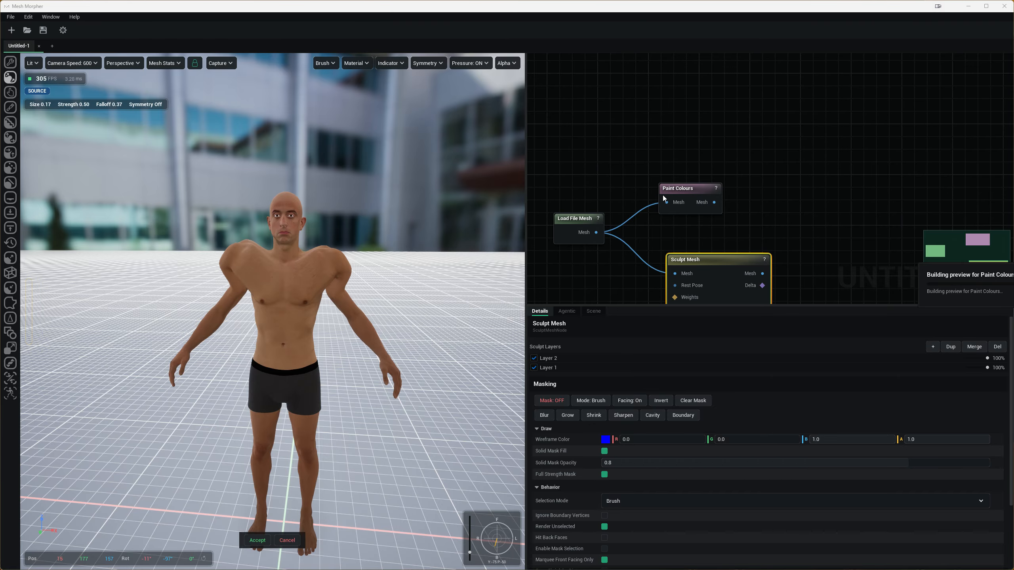
{"action": "left_click", "coordinate": [706, 213]}
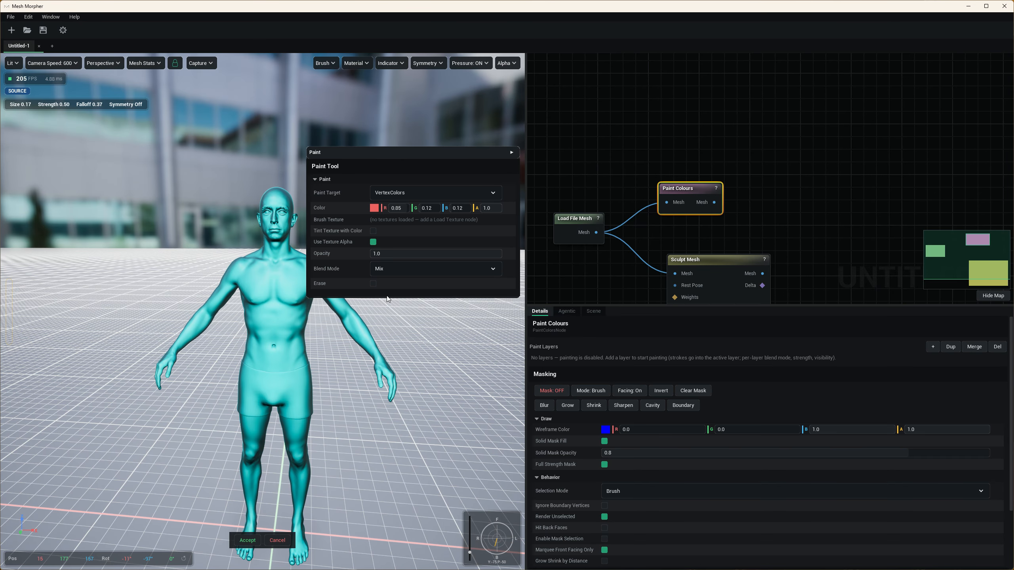
Step: Add a paint layer and paint the character's chest and abdomen red as vertex colours
{"action": "left_click", "coordinate": [928, 346]}
{"action": "scroll", "coordinate": [323, 321], "scroll_direction": "up", "scroll_amount": 2}
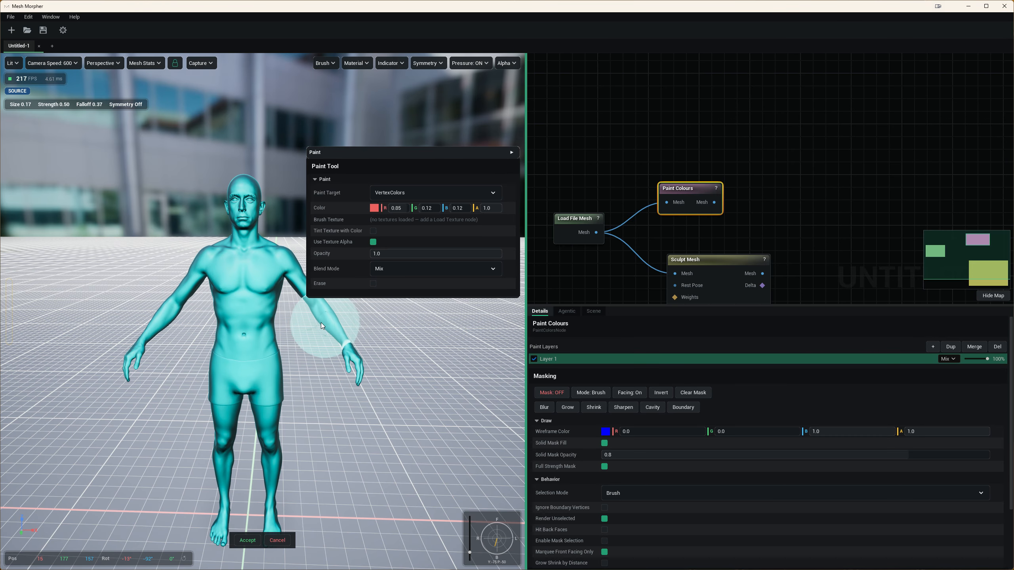
{"action": "mouse_move", "coordinate": [257, 305]}
{"action": "left_mouse_down"}
{"action": "mouse_move", "coordinate": [229, 298]}
{"action": "mouse_move", "coordinate": [265, 286]}
{"action": "left_mouse_up"}
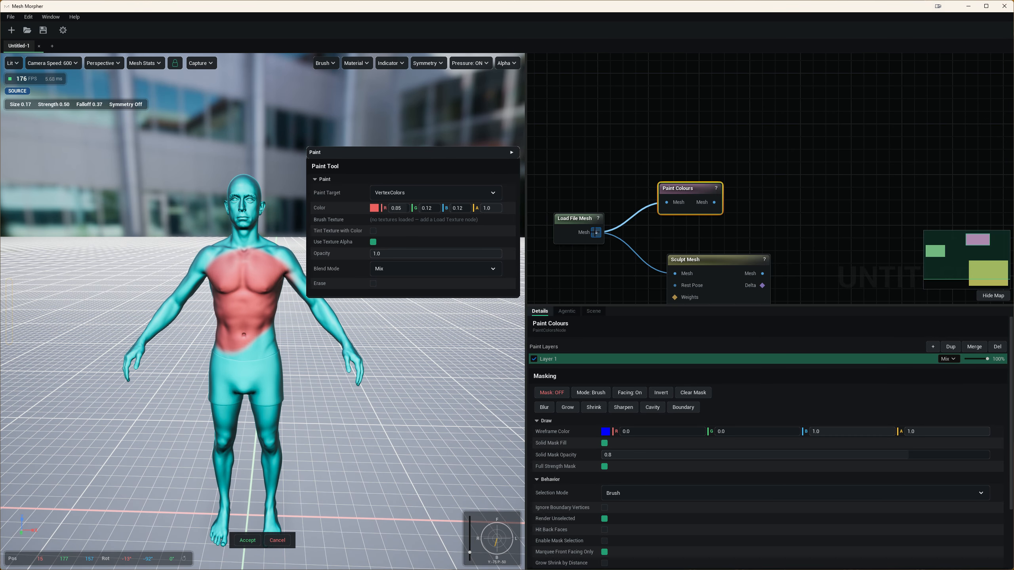
Step: Add a Paint Skin Weights node fed by the Load File Mesh node's Mesh output, select it and place it above Paint Colours
{"action": "left_click_drag", "start_coordinate": [596, 232], "coordinate": [641, 149]}
{"action": "type", "text": "paint"}
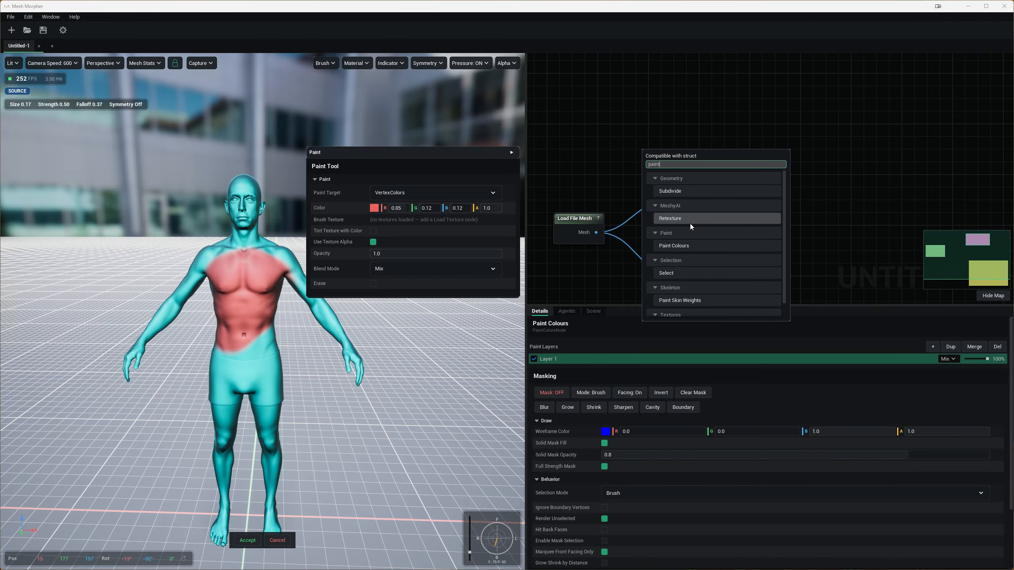
{"action": "scroll", "coordinate": [695, 260], "scroll_direction": "down", "scroll_amount": 2}
{"action": "left_click", "coordinate": [697, 285]}
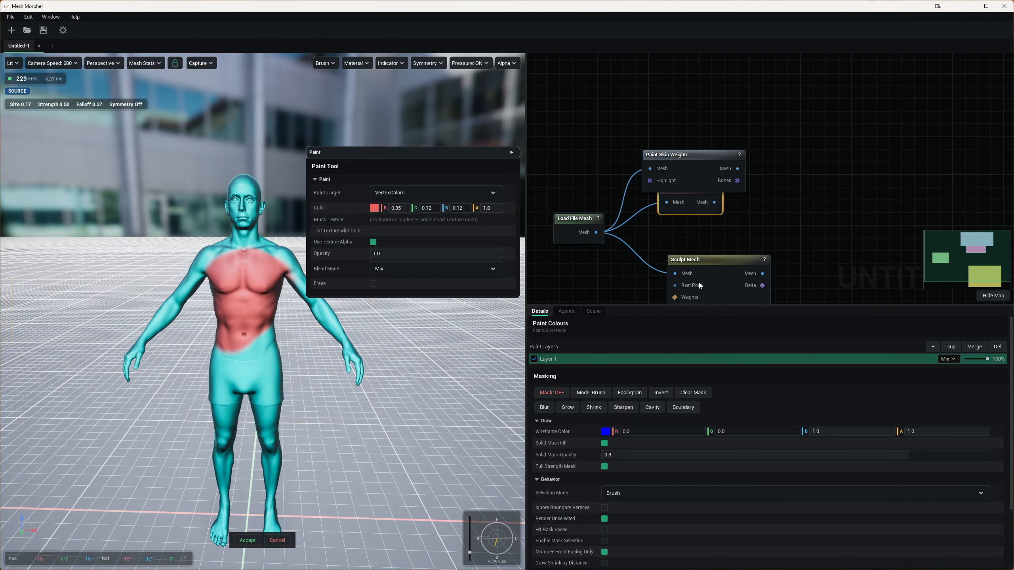
{"action": "left_click", "coordinate": [689, 157]}
{"action": "left_click_drag", "start_coordinate": [690, 157], "coordinate": [708, 111]}
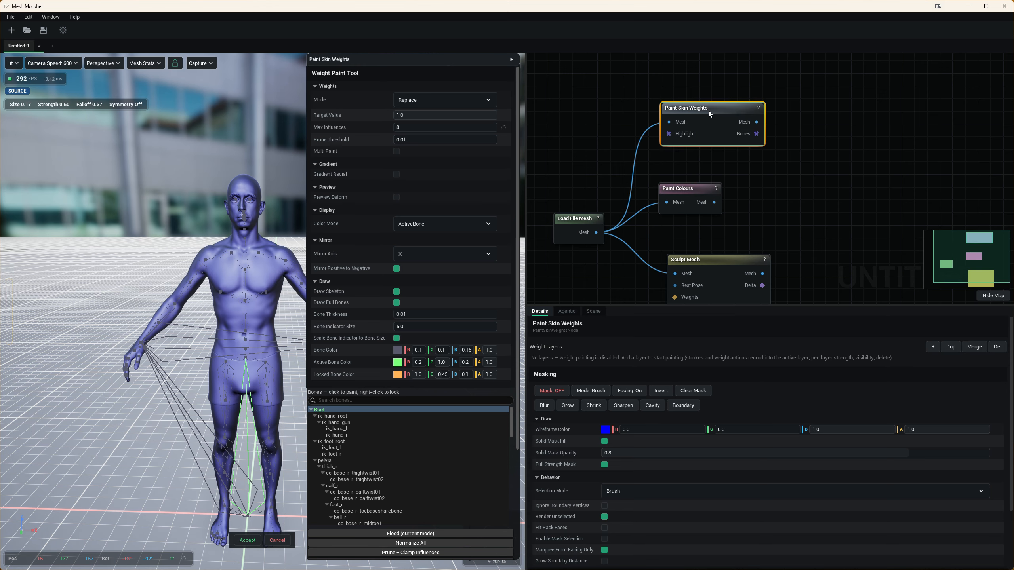
Step: Inspect the skin weights of the ik_hand_l, calf_r and right toe bones by making each the active bone
{"action": "left_click", "coordinate": [340, 429]}
{"action": "left_click", "coordinate": [334, 486]}
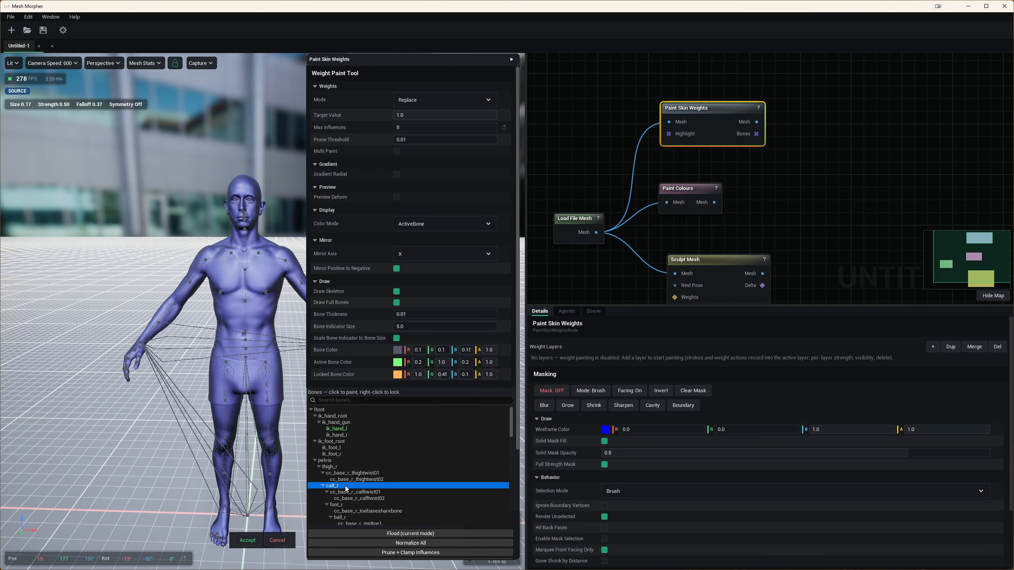
{"action": "right_click_drag", "start_coordinate": [271, 441], "coordinate": [265, 457]}
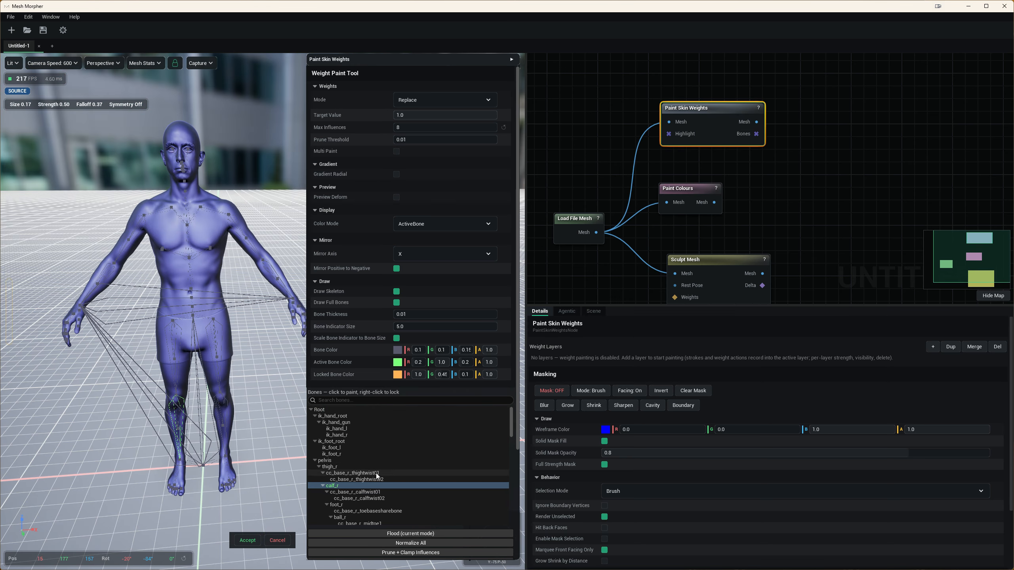
{"action": "scroll", "coordinate": [367, 471], "scroll_direction": "down", "scroll_amount": 3}
{"action": "left_click", "coordinate": [348, 447]}
{"action": "left_click", "coordinate": [348, 454]}
{"action": "left_click", "coordinate": [360, 473]}
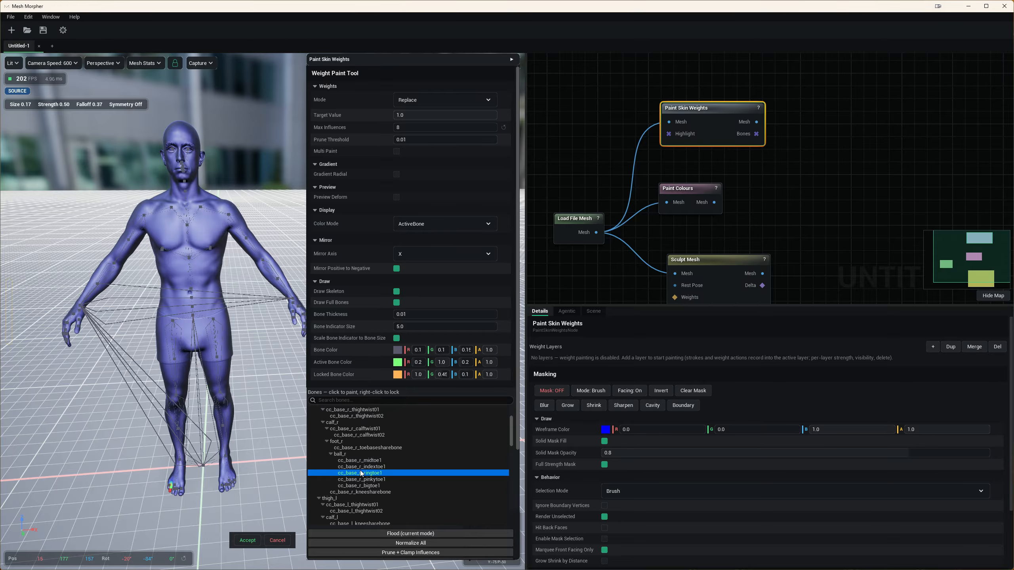
Step: Examine the skin weights of the cc_base_r_kneesharebone bone up close on the character's knee
{"action": "left_click", "coordinate": [363, 490]}
{"action": "key", "text": "w"}
{"action": "key", "text": "a"}
{"action": "right_click_drag", "start_coordinate": [232, 466], "coordinate": [274, 475]}
{"action": "key", "text": "a"}
{"action": "key", "text": "d"}
Step: Inspect the skin weights of the thigh_l and cc_base_l_thightwist02 bones on the character's left leg
{"action": "left_click", "coordinate": [365, 498]}
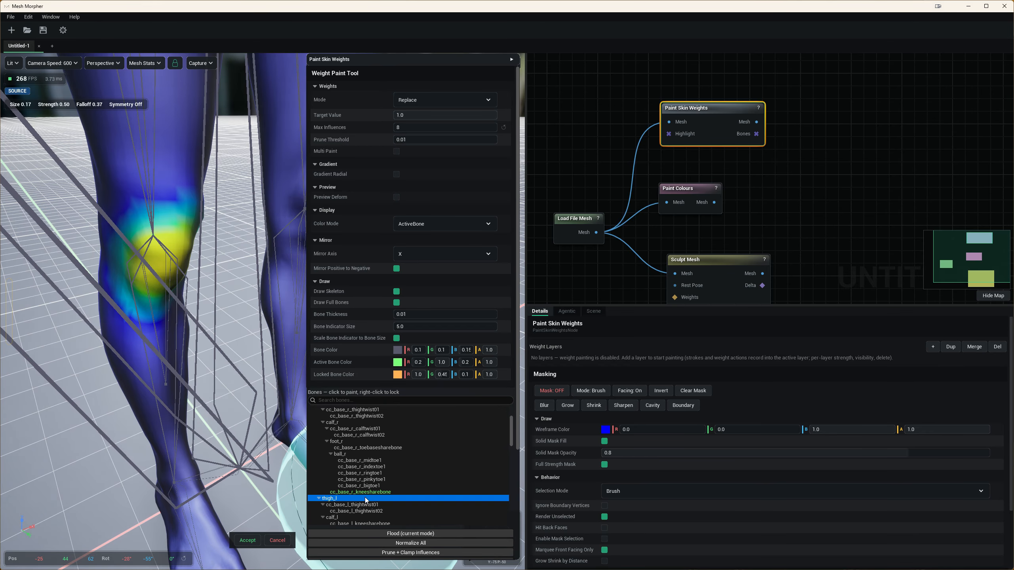
{"action": "left_click", "coordinate": [366, 511]}
{"action": "right_click_drag", "start_coordinate": [206, 311], "coordinate": [187, 300]}
{"action": "key", "text": "s"}
{"action": "key", "text": "d"}
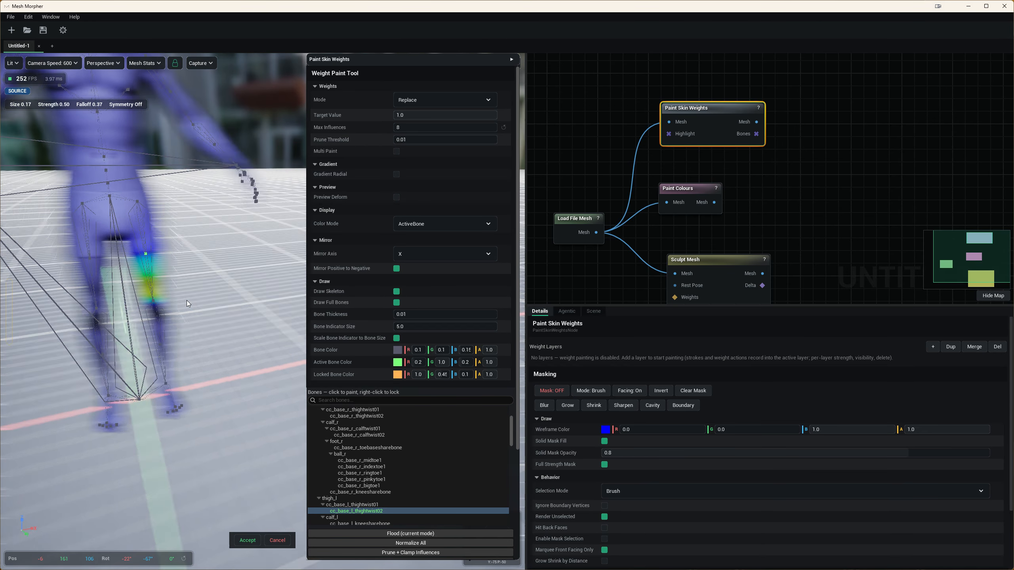
Step: Add a Load DNA File node in the empty graph area below the Sculpt Mesh node
{"action": "right_click_drag", "start_coordinate": [730, 241], "coordinate": [732, 133]}
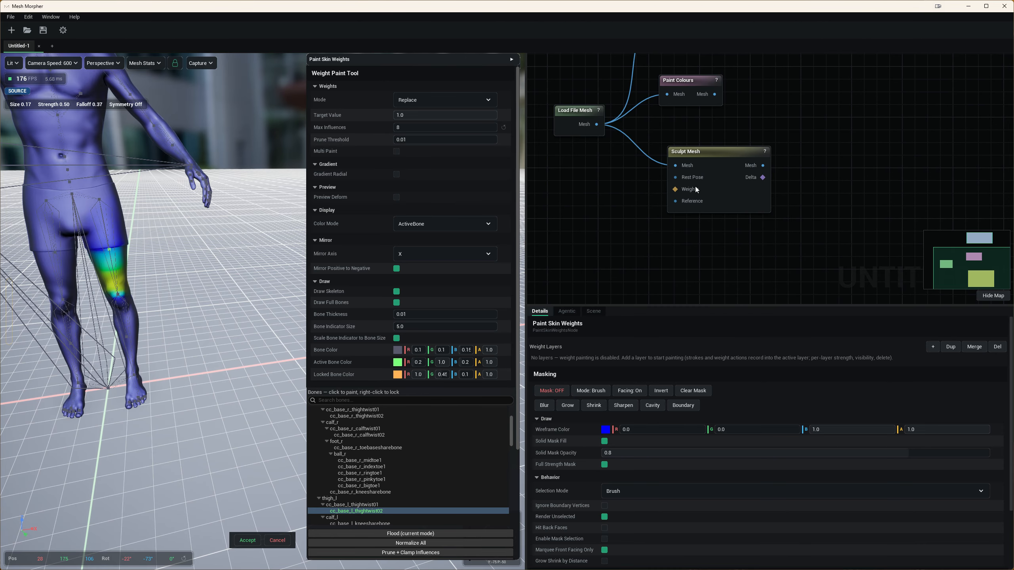
{"action": "right_click_drag", "start_coordinate": [633, 239], "coordinate": [728, 146]}
{"action": "right_click", "coordinate": [678, 189]}
{"action": "right_click", "coordinate": [678, 187]}
{"action": "type", "text": "lo"}
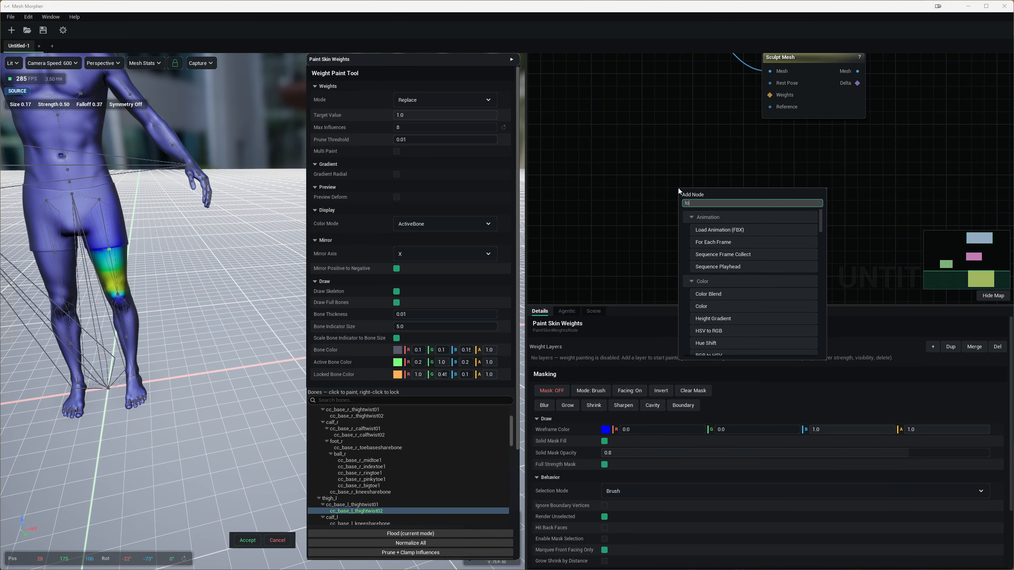
{"action": "type", "text": "ad dna"}
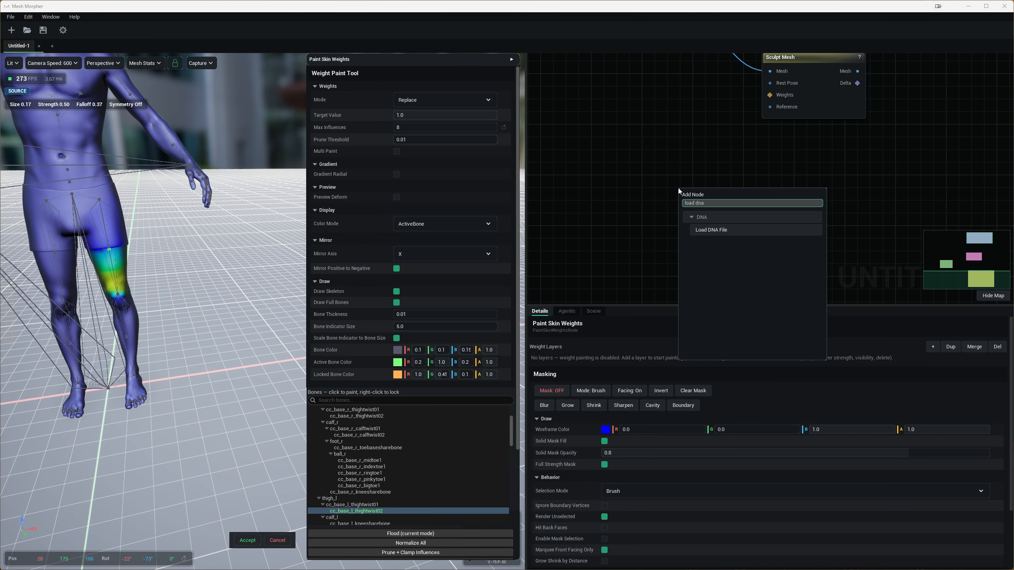
{"action": "left_click", "coordinate": [727, 230]}
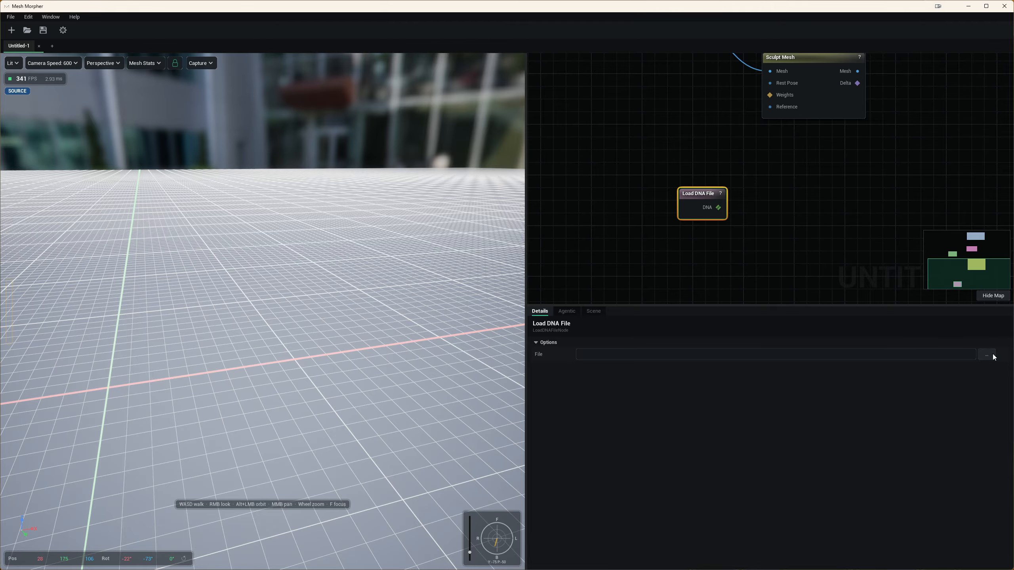
Step: Load NewMetaHumanCharacter_Head.dna from the E:/DNA Test folder into the Load DNA File node
{"action": "left_click", "coordinate": [993, 356]}
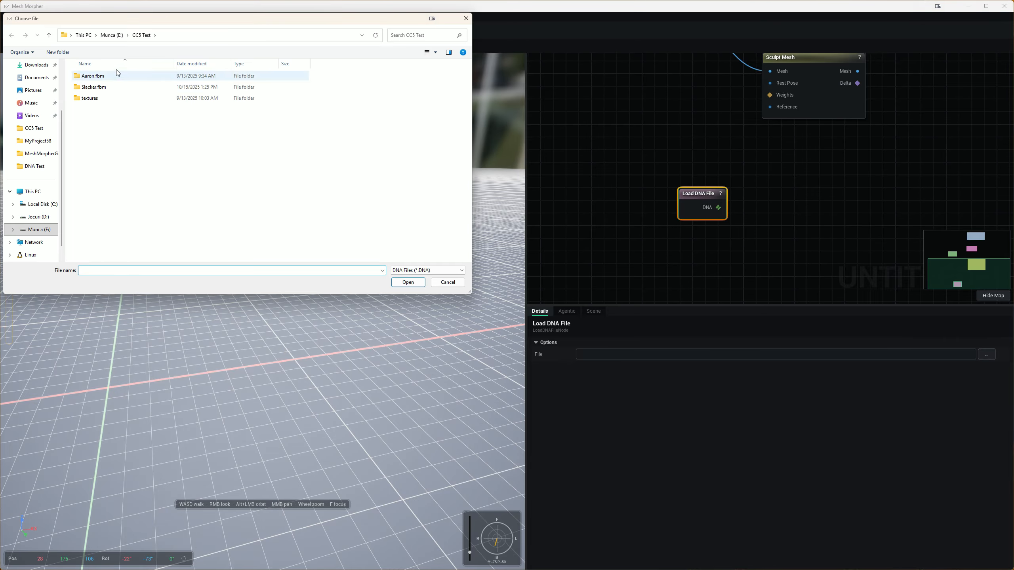
{"action": "left_click", "coordinate": [110, 37]}
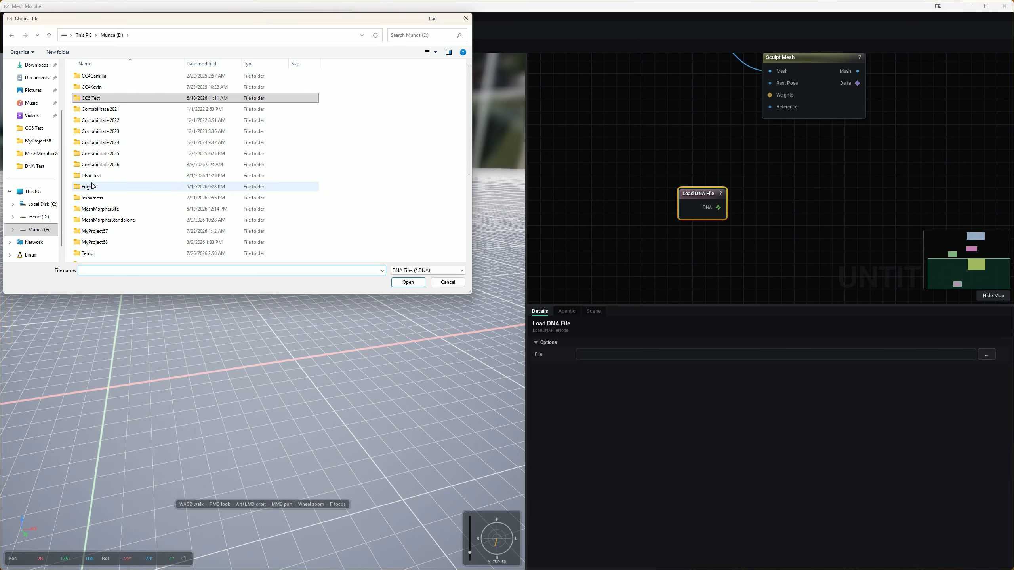
{"action": "double_click", "coordinate": [152, 173]}
{"action": "double_click", "coordinate": [182, 91]}
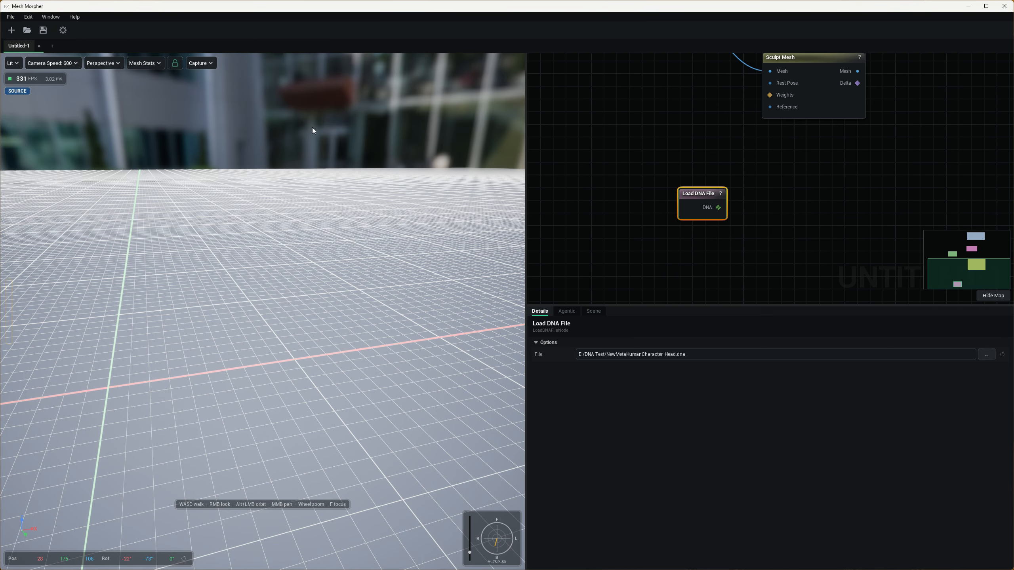
{"action": "right_click_drag", "start_coordinate": [283, 152], "coordinate": [283, 214]}
{"action": "key", "text": "s"}
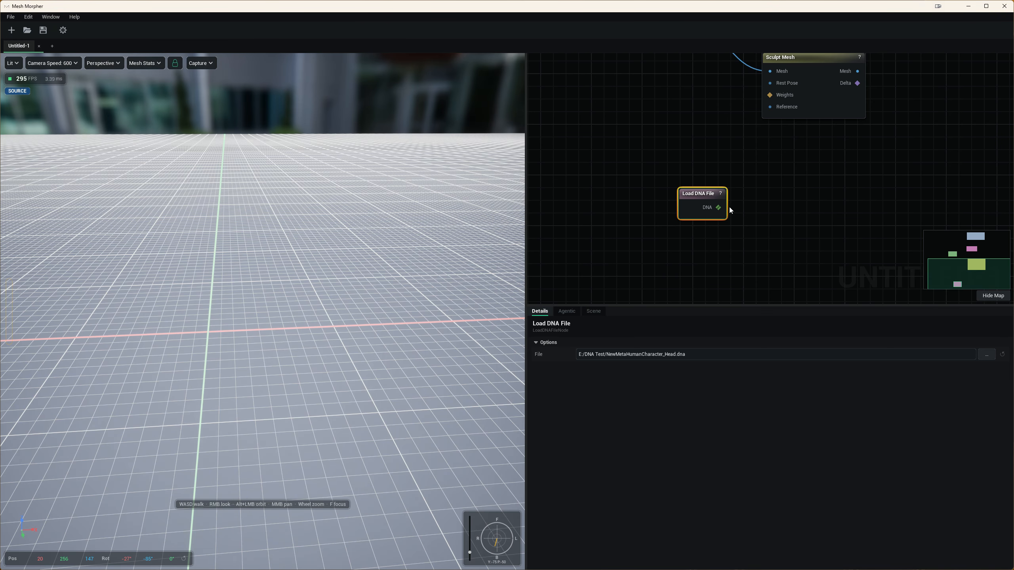
Step: Add a DNA To Mesh node fed by the Load DNA File node's DNA output and preview its head mesh
{"action": "left_click_drag", "start_coordinate": [718, 207], "coordinate": [782, 206]}
{"action": "type", "text": "dna"}
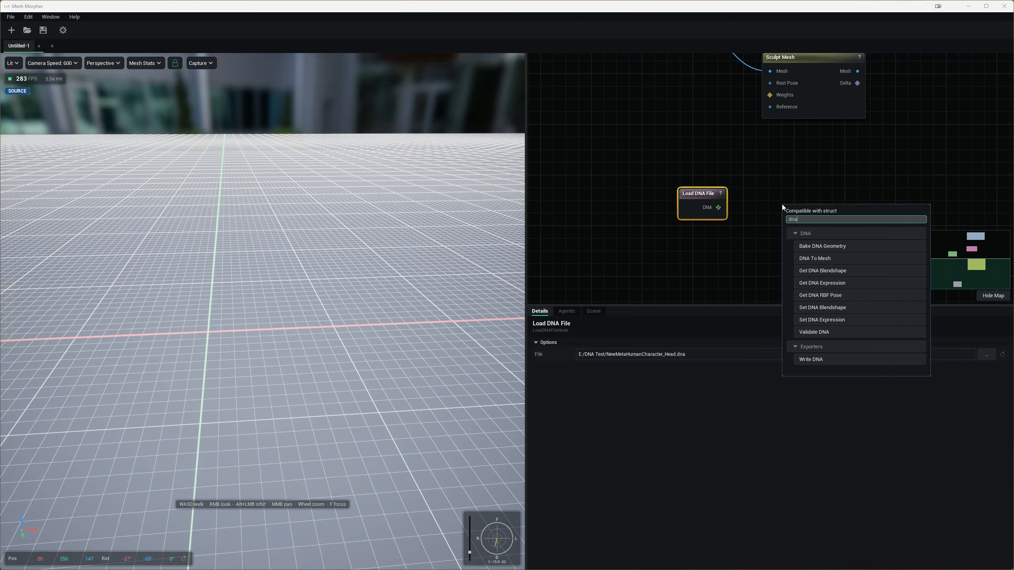
{"action": "left_click", "coordinate": [819, 258]}
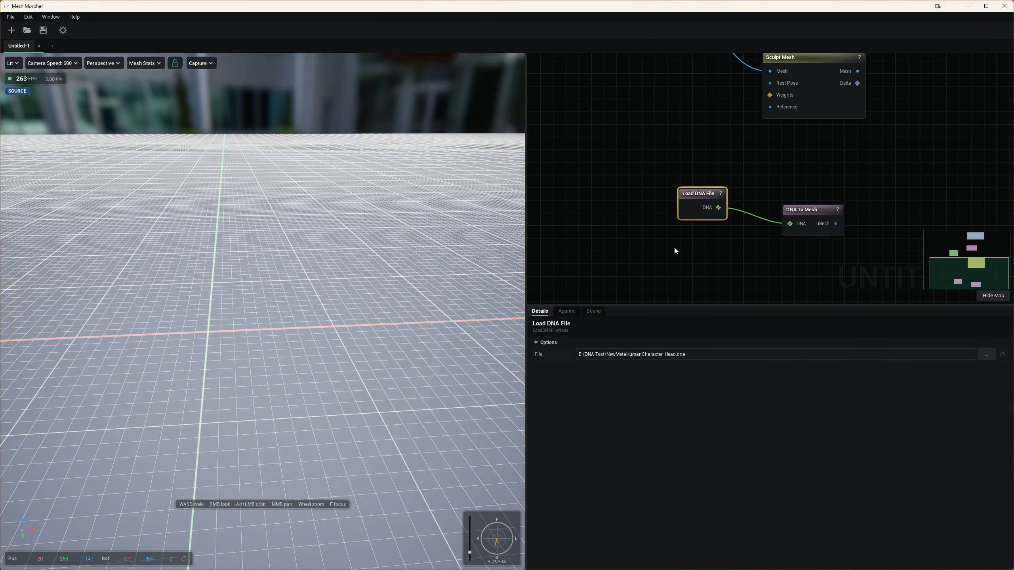
{"action": "left_click", "coordinate": [812, 211]}
{"action": "key", "text": "f"}
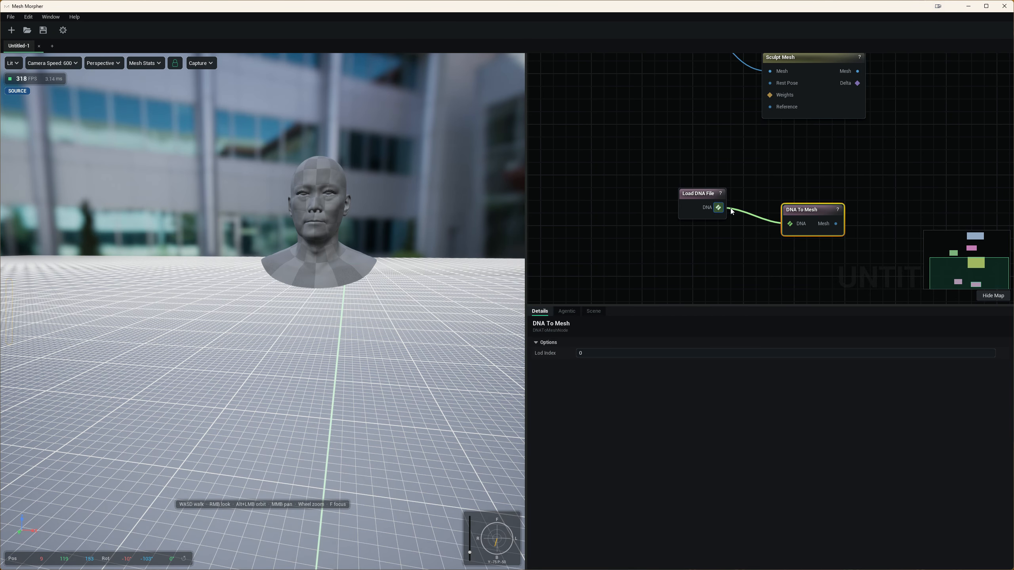
Step: Add a Get DNA Expression node fed by the Load DNA File node's DNA output, below DNA To Mesh, and select it
{"action": "right_click_drag", "start_coordinate": [722, 225], "coordinate": [721, 185]}
{"action": "left_click_drag", "start_coordinate": [717, 167], "coordinate": [754, 237]}
{"action": "type", "text": "g"}
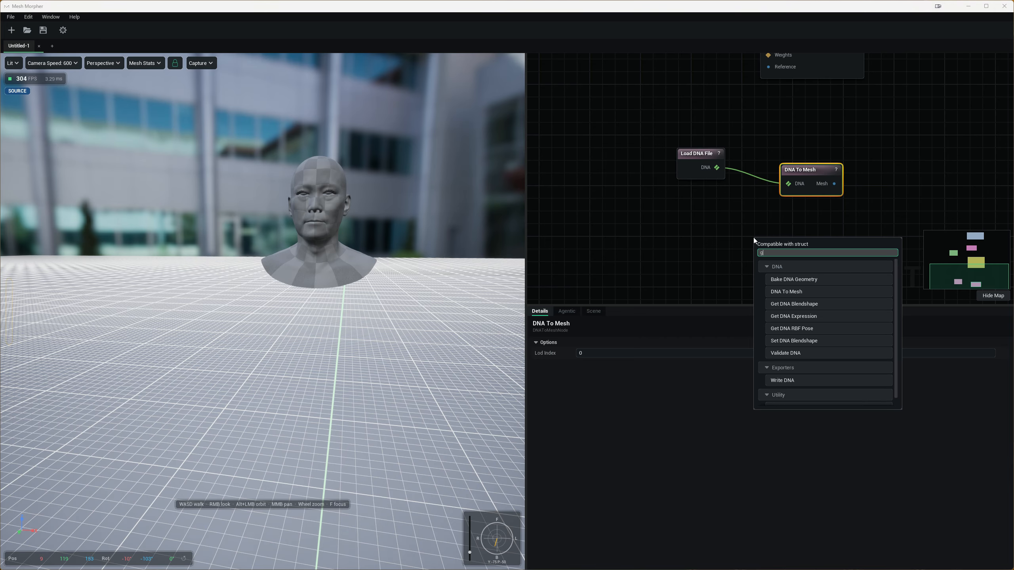
{"action": "type", "text": "et d"}
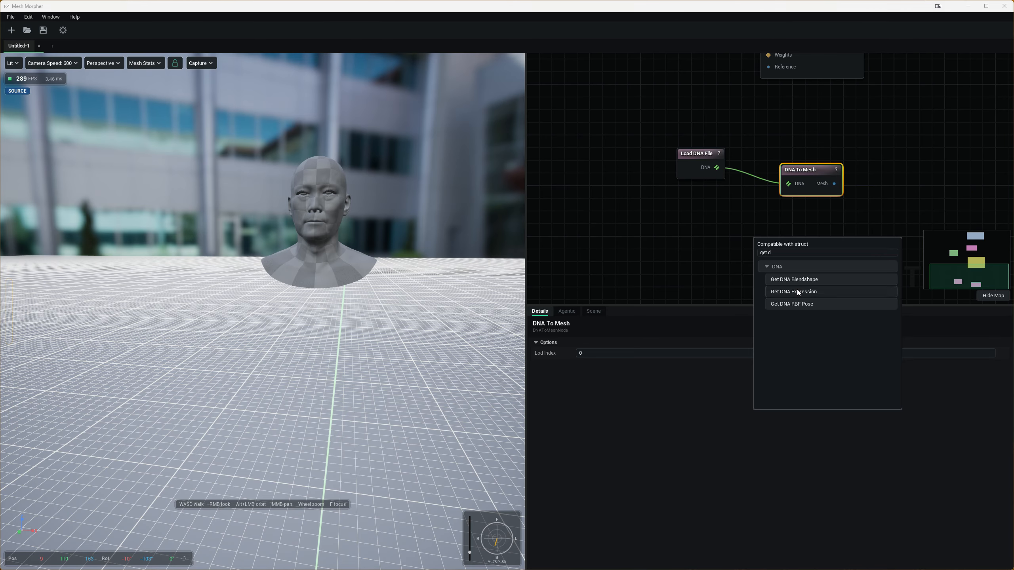
{"action": "left_click", "coordinate": [797, 292]}
{"action": "left_click", "coordinate": [793, 248]}
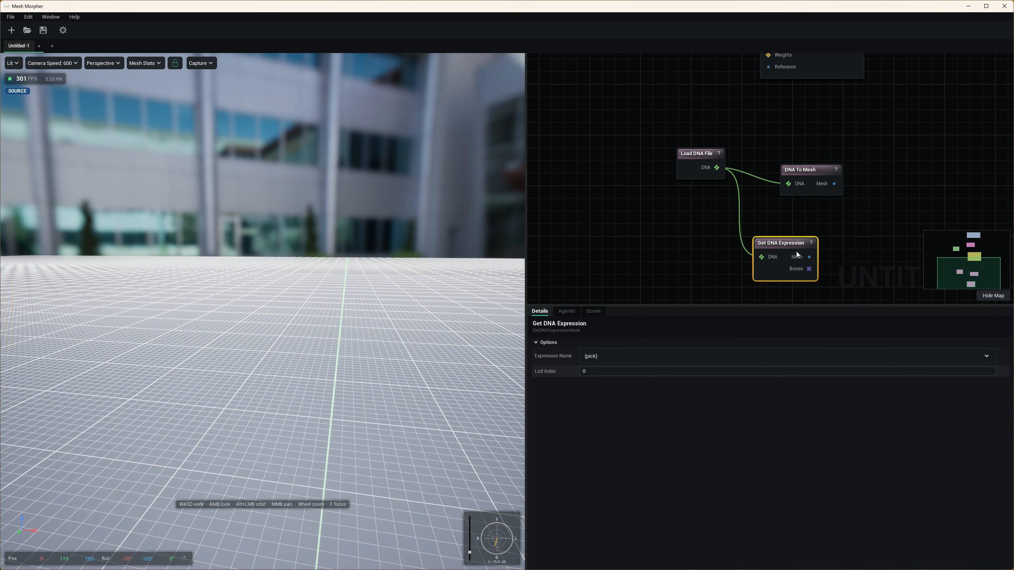
Step: Set the Get DNA Expression node's expression to CTRL_expressions.jawOpen
{"action": "left_click", "coordinate": [722, 353]}
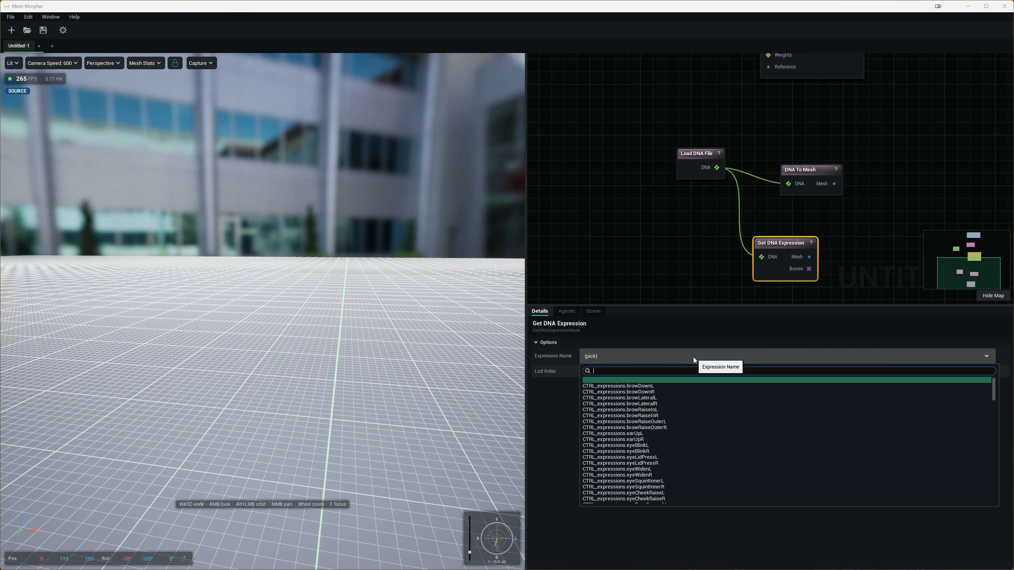
{"action": "type", "text": "jaw"}
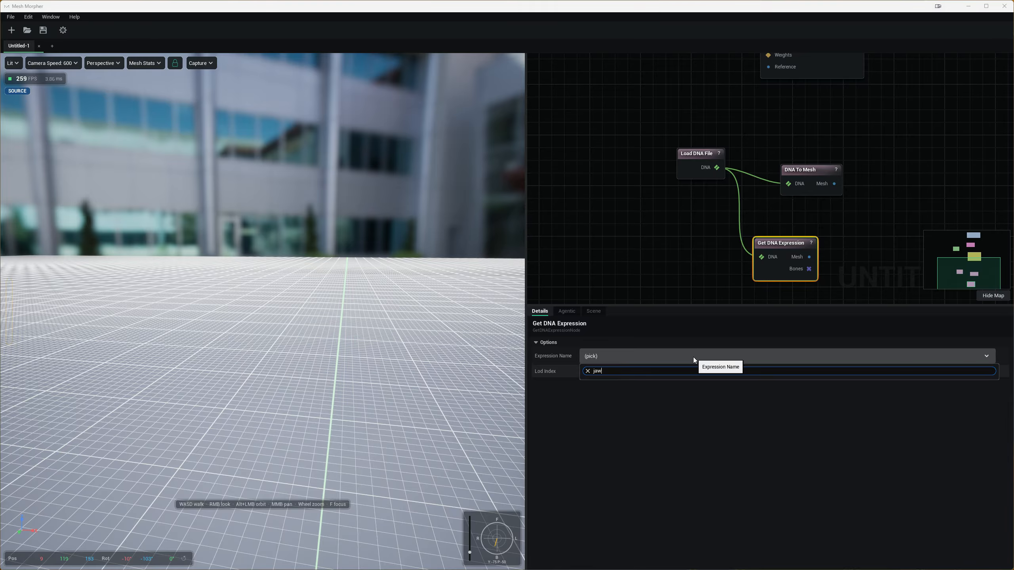
{"action": "left_click", "coordinate": [650, 380]}
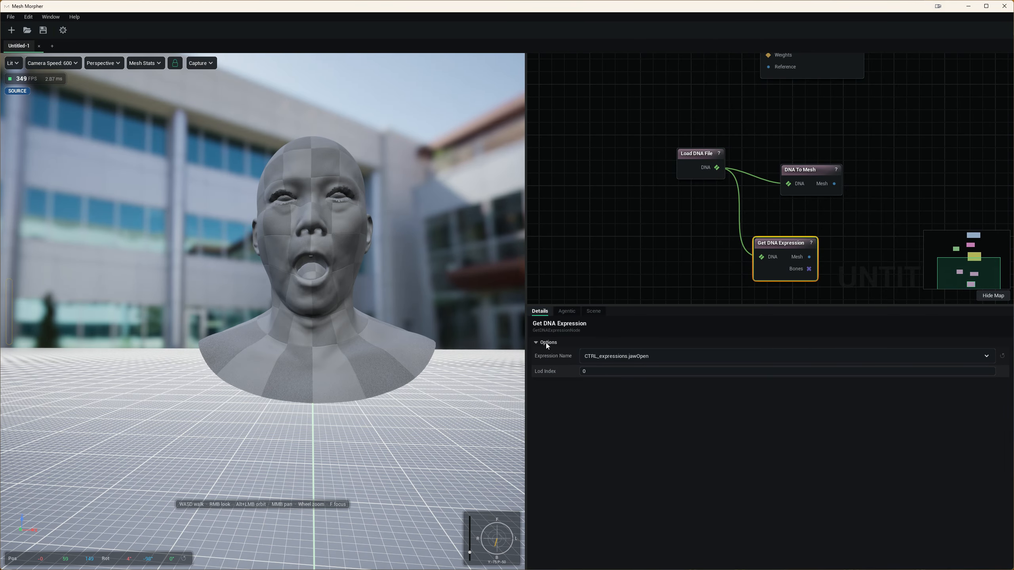
Step: Review the nodes compatible with the Load DNA File node's DNA output, including Bake DNA Geometry, without adding one
{"action": "scroll", "coordinate": [729, 221], "scroll_direction": "down", "scroll_amount": 3}
{"action": "left_click_drag", "start_coordinate": [721, 118], "coordinate": [744, 261]}
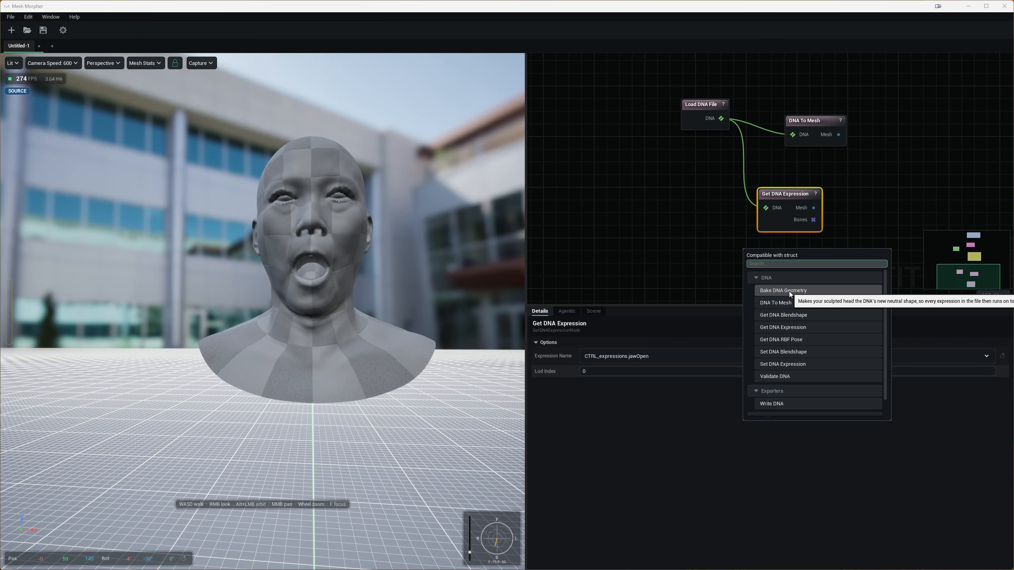
{"action": "left_click", "coordinate": [687, 250]}
{"action": "right_click_drag", "start_coordinate": [745, 249], "coordinate": [693, 241]}
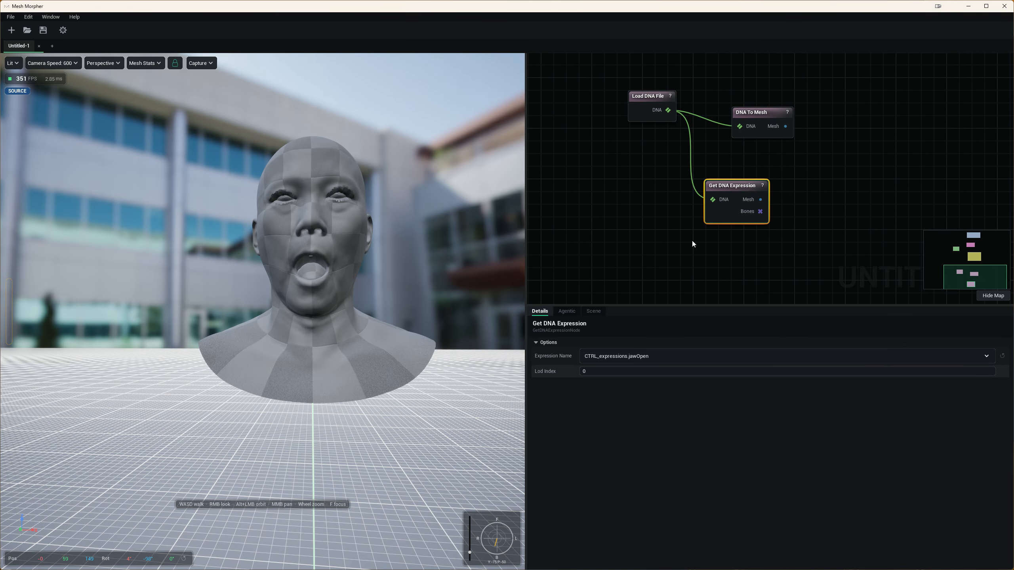
Step: Search the node library for "auto", "meshy" and "meta" to review the AI nodes without adding any, leaving no node selected
{"action": "right_click_drag", "start_coordinate": [833, 142], "coordinate": [810, 252]}
{"action": "scroll", "coordinate": [810, 253], "scroll_direction": "down", "scroll_amount": 1}
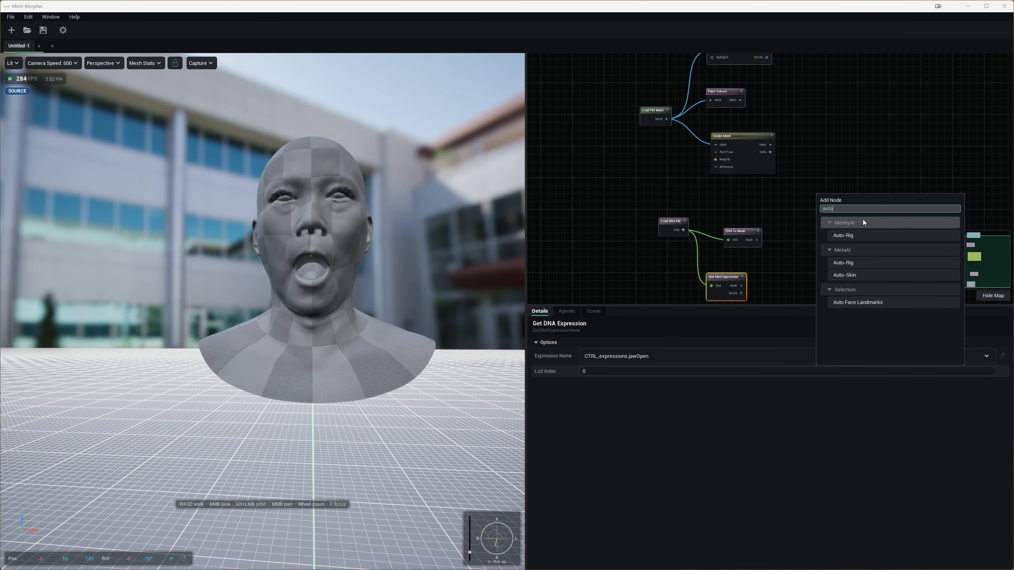
{"action": "key", "text": "ctrl+a"}
{"action": "type", "text": "meshy"}
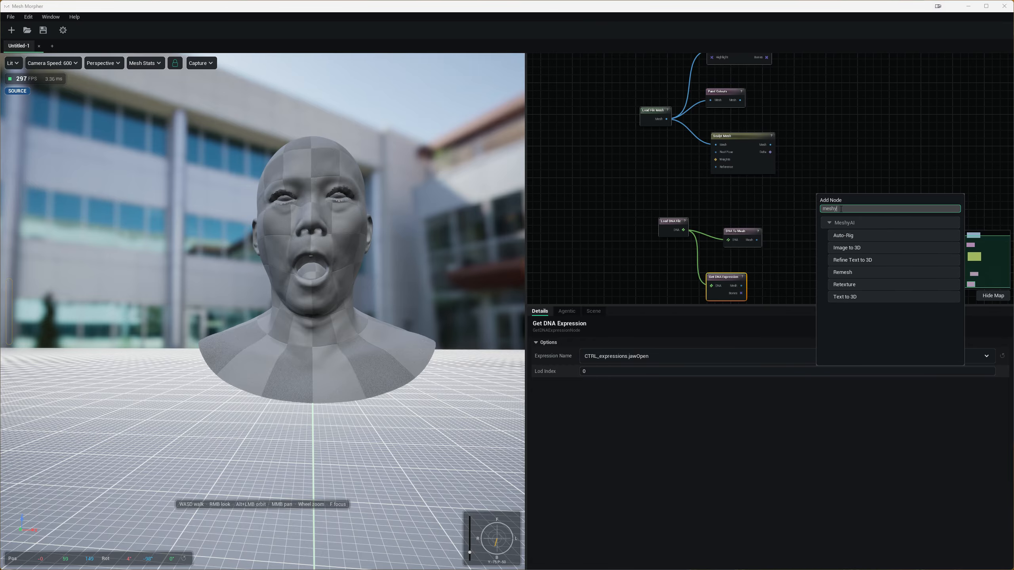
{"action": "key", "text": "ctrl+a"}
{"action": "type", "text": "meta"}
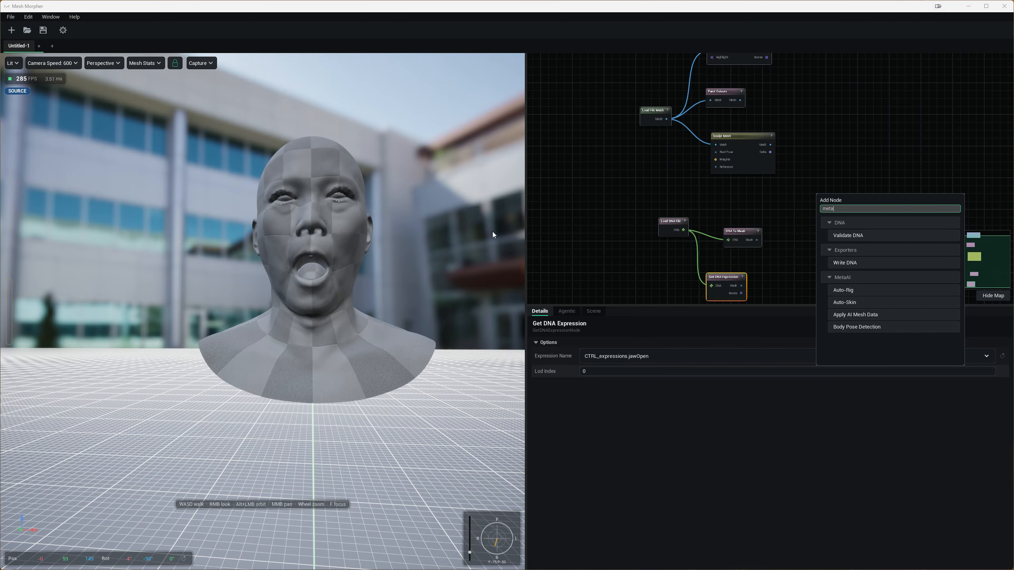
{"action": "key", "text": "Escape"}
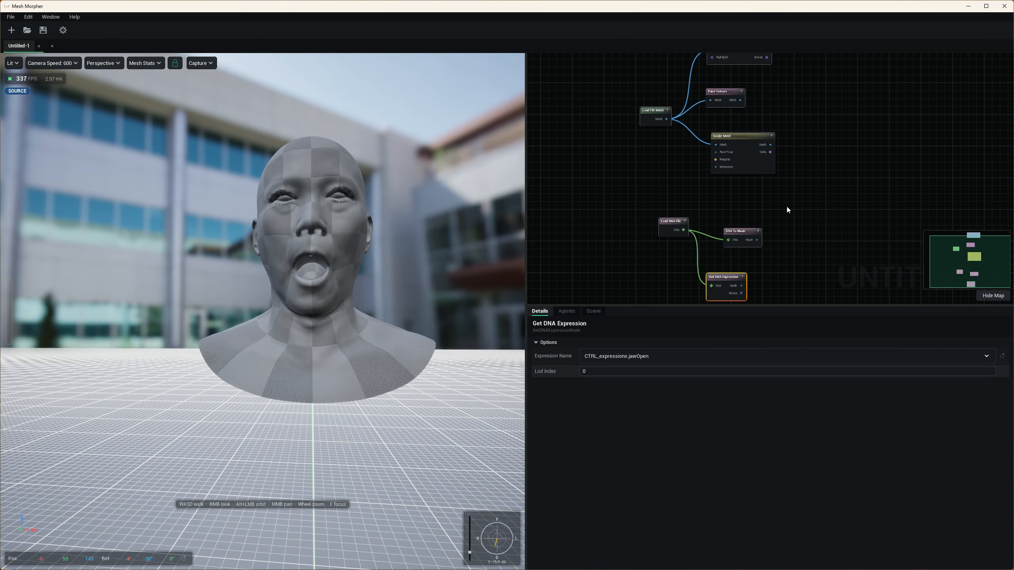
{"action": "right_click", "coordinate": [787, 193]}
{"action": "left_click", "coordinate": [758, 211]}
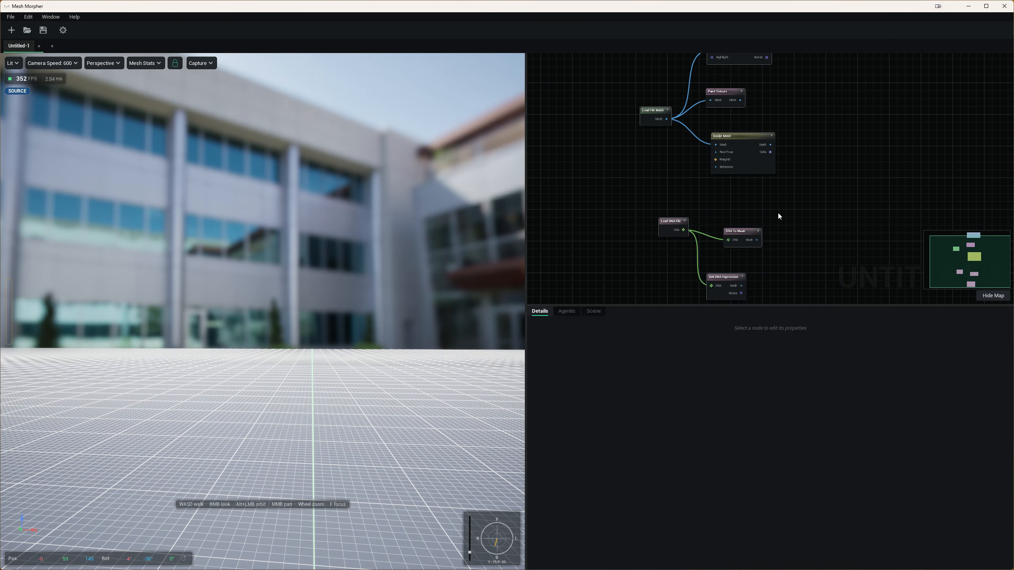
Step: Add a Cage Deformer node fed by the Load File Mesh node's Mesh output and preview the cage around the whole character
{"action": "mouse_move", "coordinate": [796, 220]}
{"action": "middle_mouse_down"}
{"action": "mouse_move", "coordinate": [802, 182]}
{"action": "mouse_move", "coordinate": [811, 292]}
{"action": "middle_mouse_up"}
{"action": "middle_click_drag", "start_coordinate": [783, 247], "coordinate": [741, 260]}
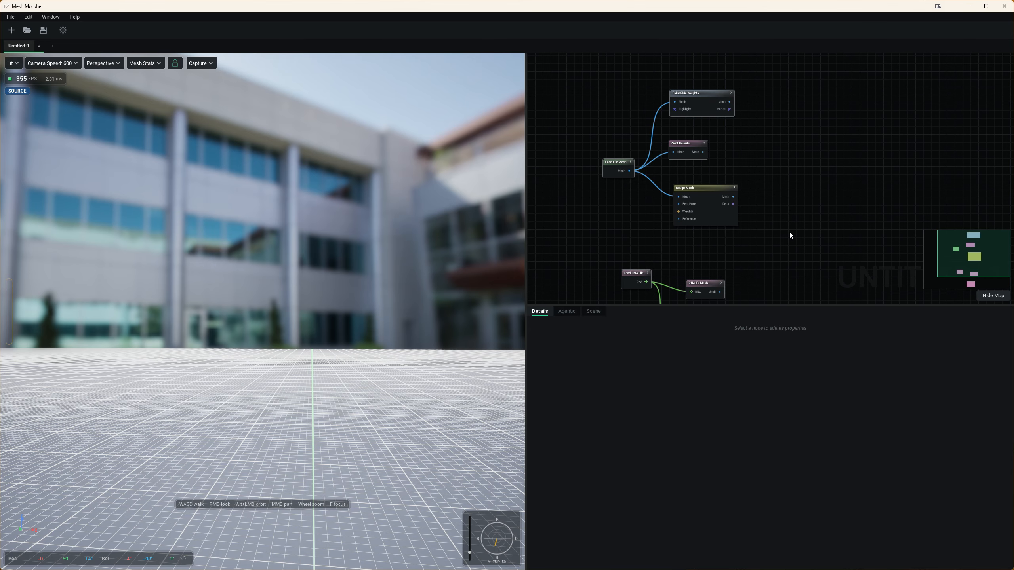
{"action": "right_click", "coordinate": [788, 229]}
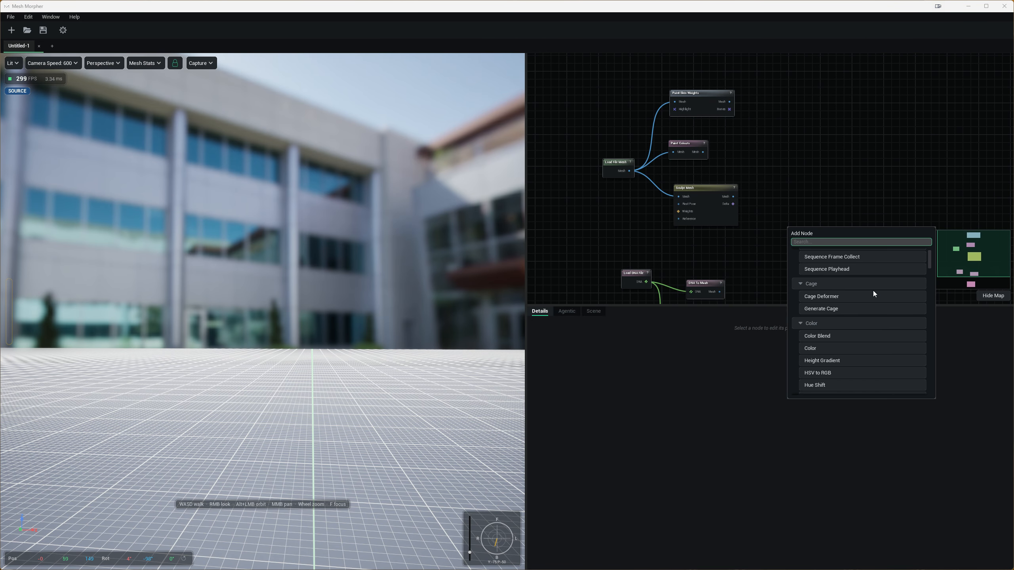
{"action": "left_click", "coordinate": [834, 296]}
{"action": "left_click_drag", "start_coordinate": [635, 178], "coordinate": [793, 239]}
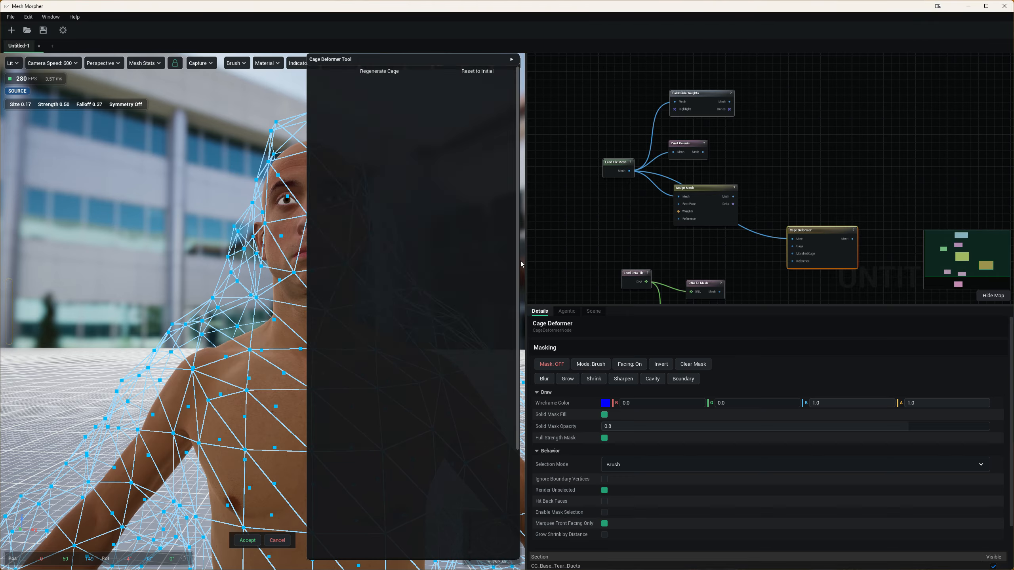
{"action": "scroll", "coordinate": [277, 320], "scroll_direction": "down", "scroll_amount": 5}
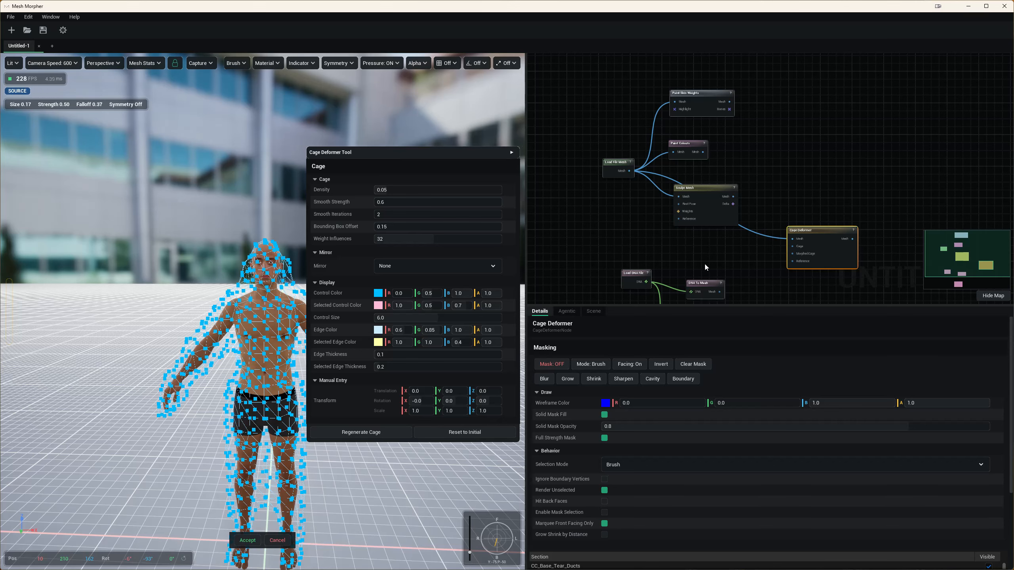
Step: Add an RBF Deformer node fed by the Load File Mesh node's Mesh output, above the Cage Deformer node
{"action": "right_click", "coordinate": [840, 150]}
{"action": "type", "text": "r"}
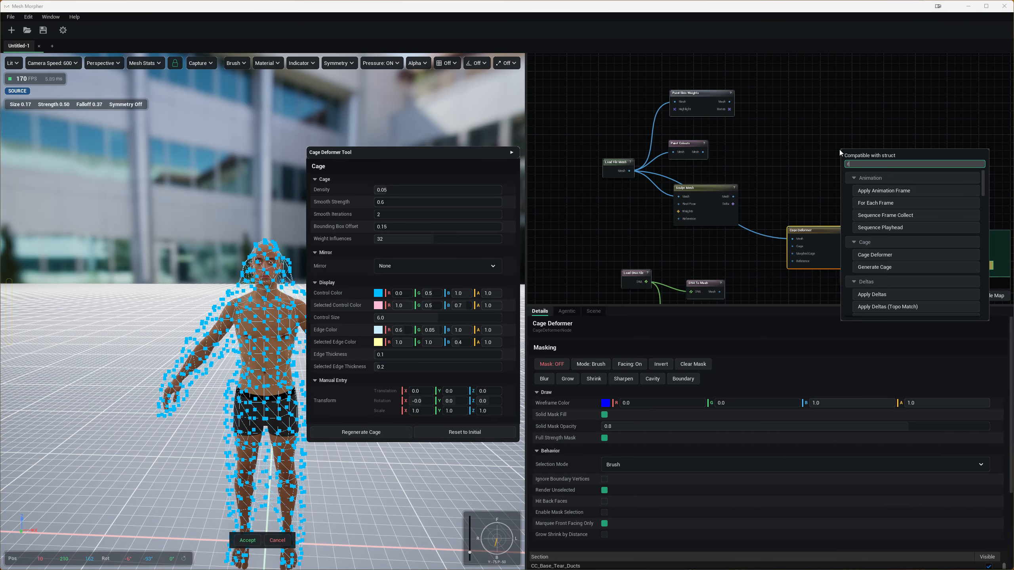
{"action": "type", "text": "bf"}
{"action": "left_click", "coordinate": [884, 191]}
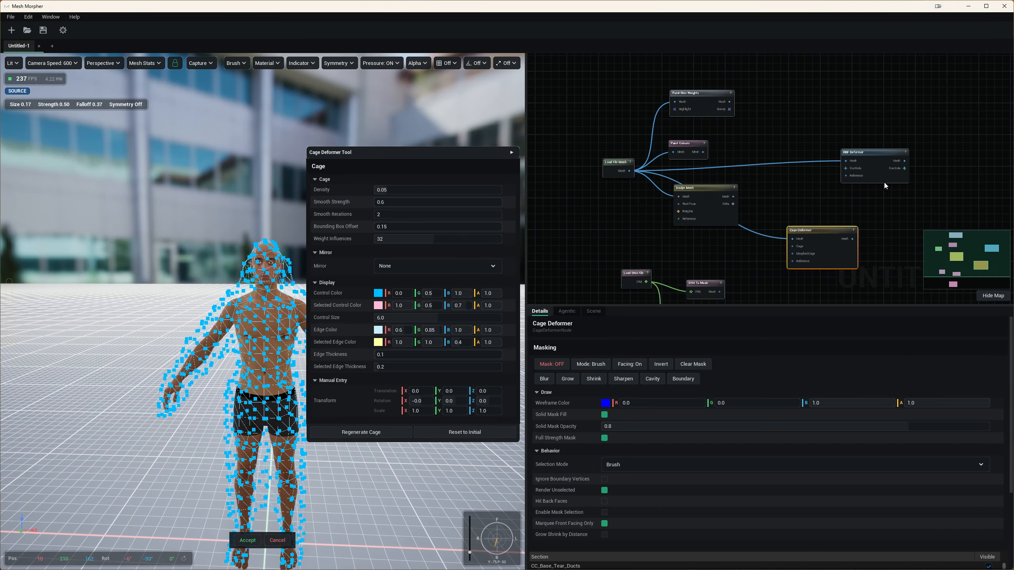
Step: Activate the RBF Deformer node, place an X-mirrored control on the forehead and move it outward to about X -7.85
{"action": "left_click", "coordinate": [870, 153]}
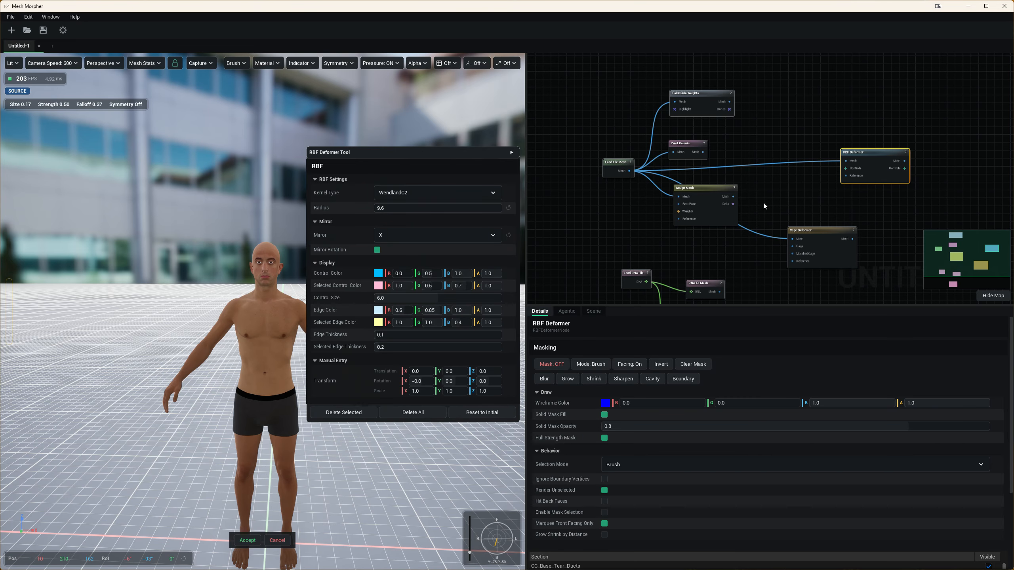
{"action": "left_click", "coordinate": [258, 255]}
{"action": "scroll", "coordinate": [252, 264], "scroll_direction": "up", "scroll_amount": 5}
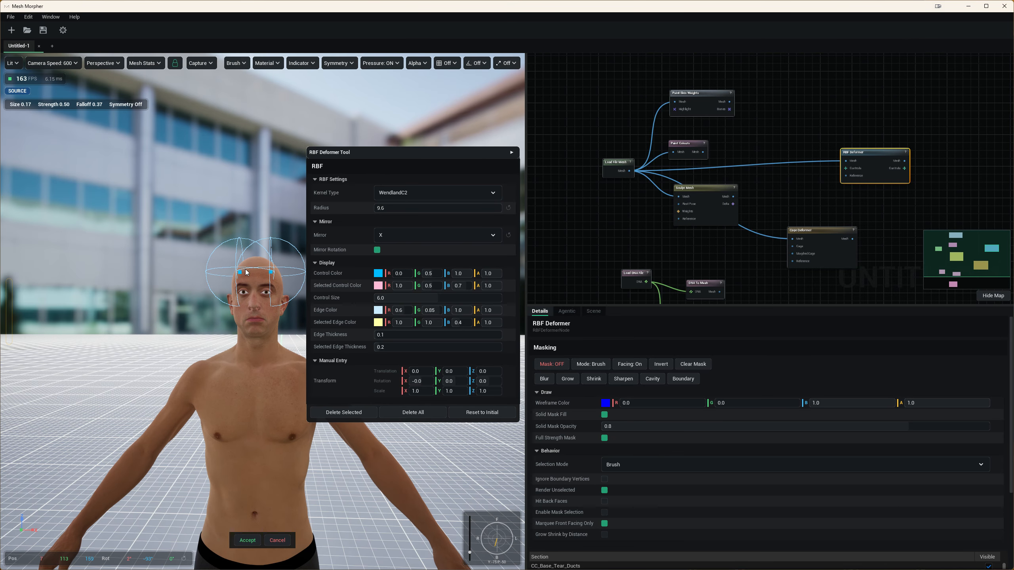
{"action": "left_click", "coordinate": [241, 274]}
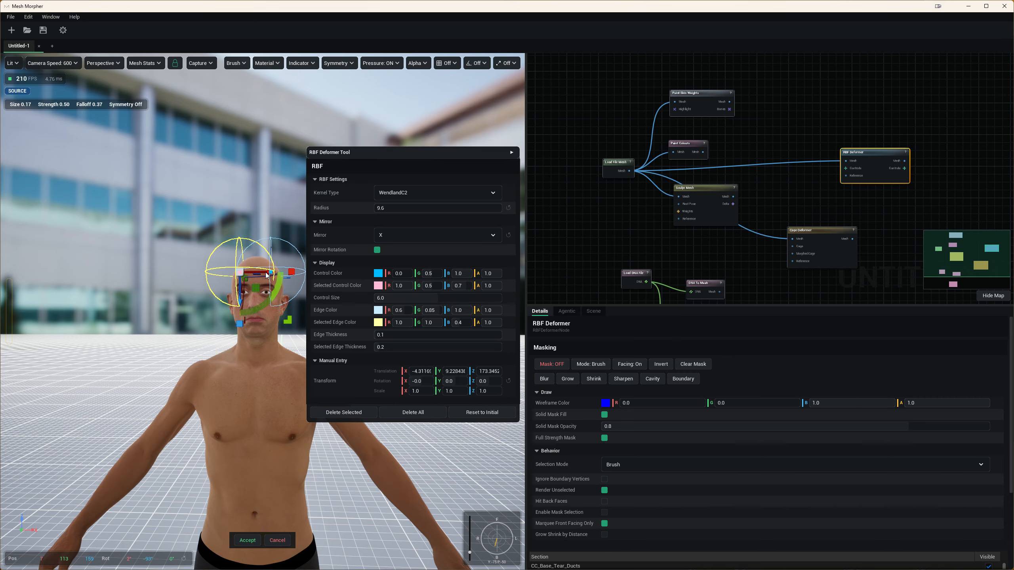
{"action": "mouse_move", "coordinate": [268, 275]}
{"action": "left_mouse_down"}
{"action": "mouse_move", "coordinate": [226, 276]}
{"action": "mouse_move", "coordinate": [256, 277]}
{"action": "left_mouse_up"}
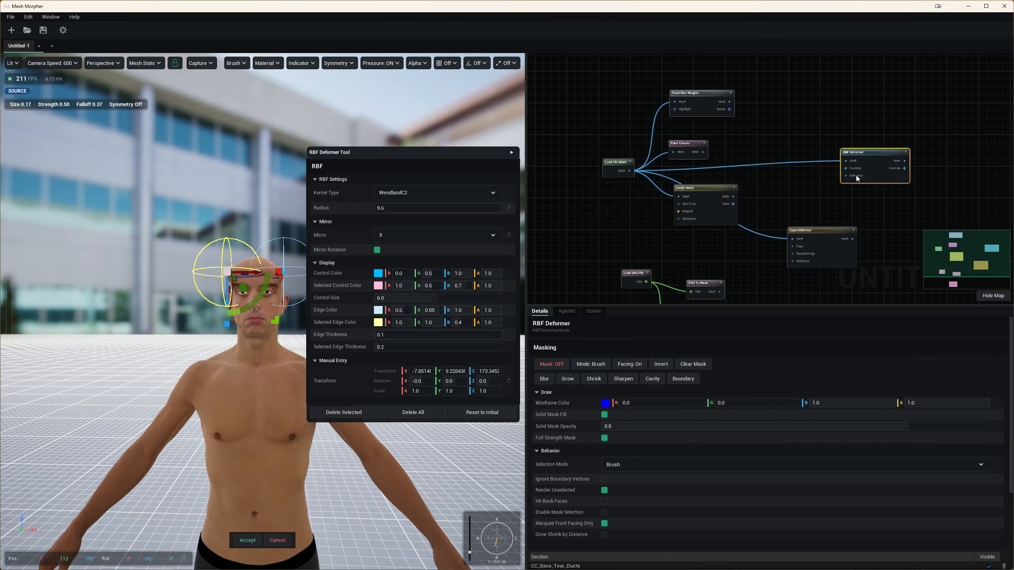
Step: Review the full node library from the Animation to the Geometry category, including the DNA and Exporters nodes, without adding one
{"action": "scroll", "coordinate": [819, 146], "scroll_direction": "down", "scroll_amount": 2}
{"action": "scroll", "coordinate": [802, 162], "scroll_direction": "down", "scroll_amount": 1}
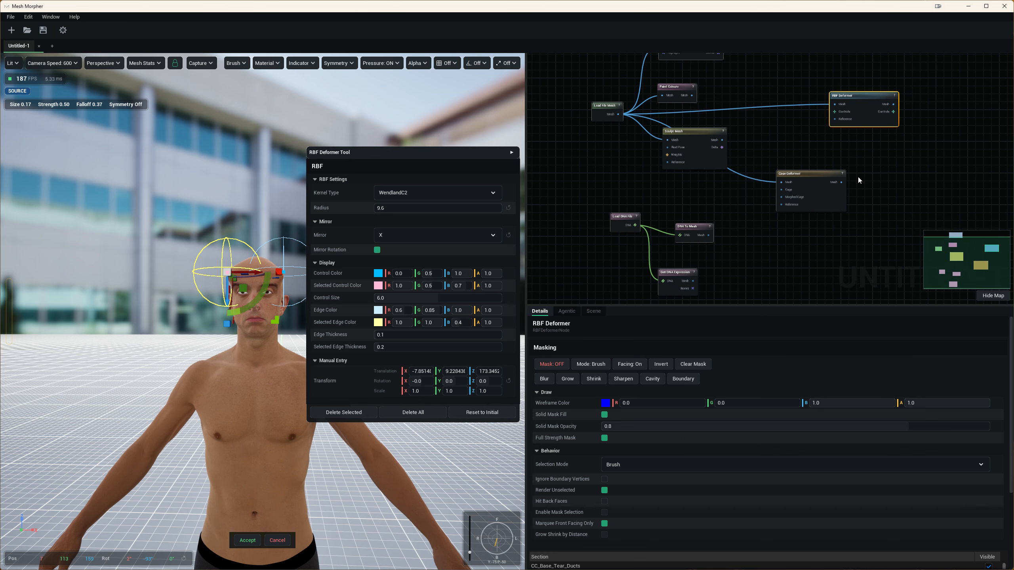
{"action": "scroll", "coordinate": [859, 179], "scroll_direction": "down", "scroll_amount": 3}
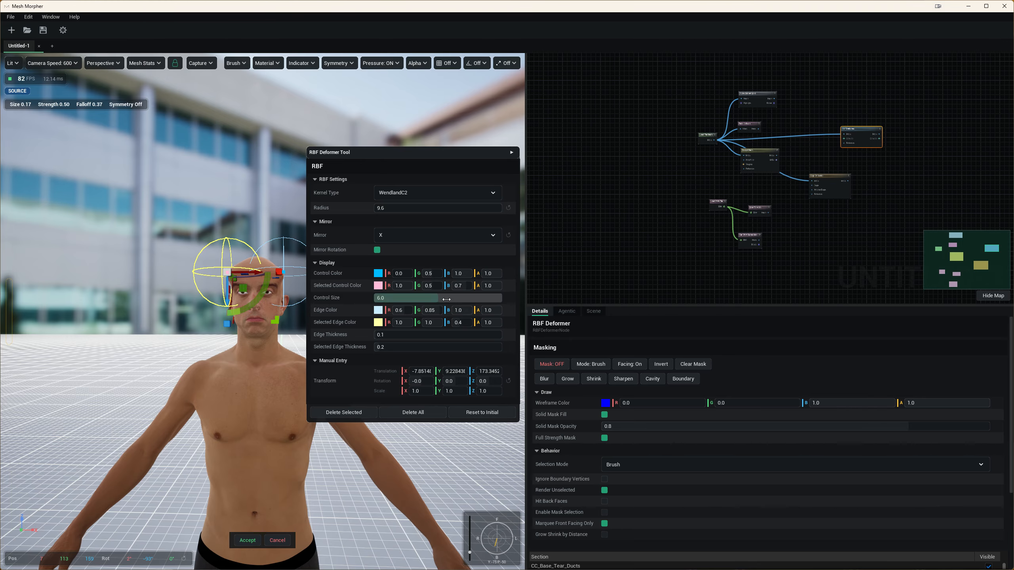
{"action": "right_click", "coordinate": [797, 219]}
{"action": "scroll", "coordinate": [858, 287], "scroll_direction": "down", "scroll_amount": 3}
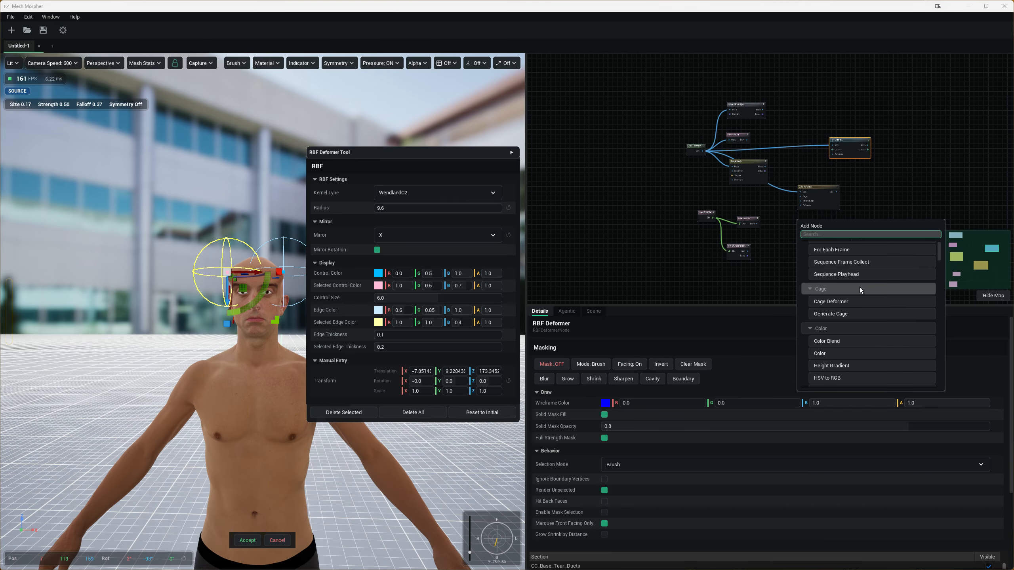
{"action": "scroll", "coordinate": [864, 287], "scroll_direction": "down", "scroll_amount": 10}
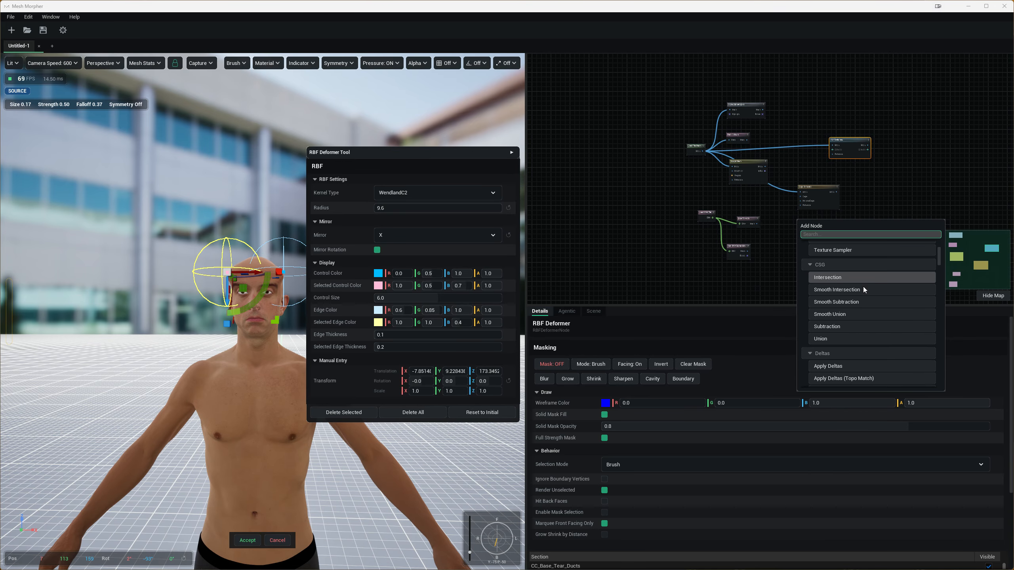
{"action": "scroll", "coordinate": [863, 287], "scroll_direction": "down", "scroll_amount": 3}
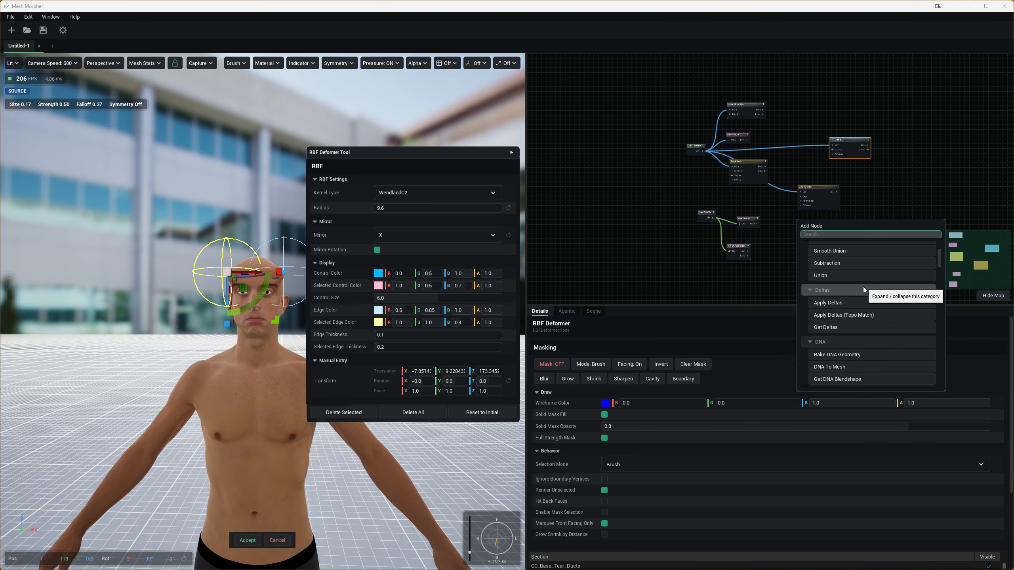
{"action": "scroll", "coordinate": [863, 287], "scroll_direction": "down", "scroll_amount": 4}
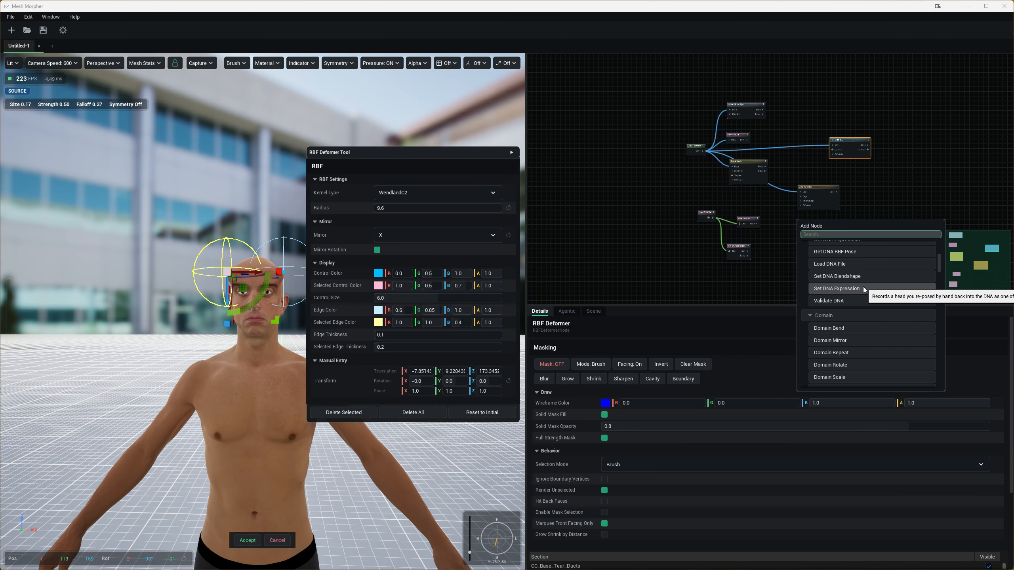
{"action": "scroll", "coordinate": [864, 287], "scroll_direction": "down", "scroll_amount": 6}
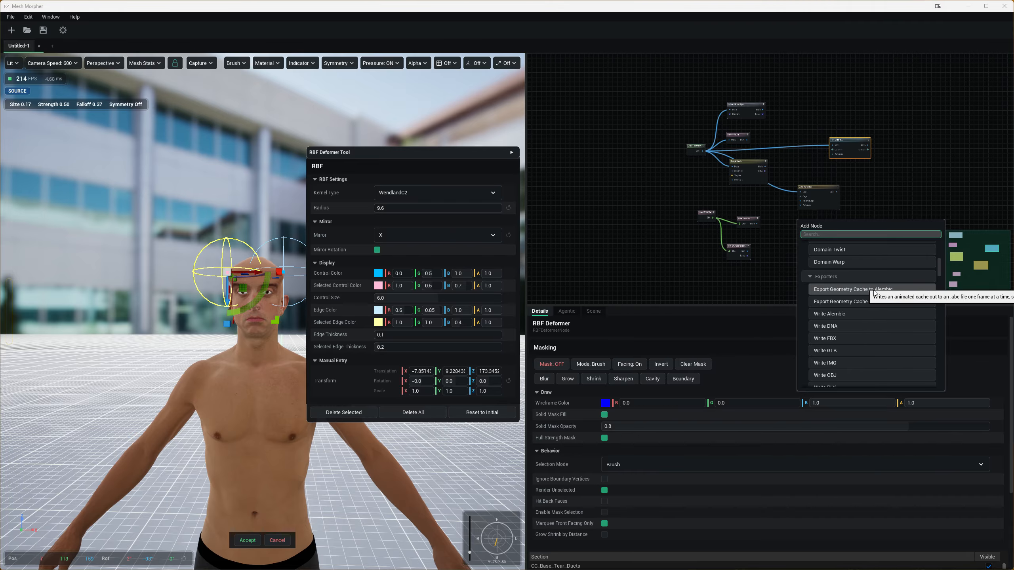
{"action": "scroll", "coordinate": [894, 294], "scroll_direction": "down", "scroll_amount": 7}
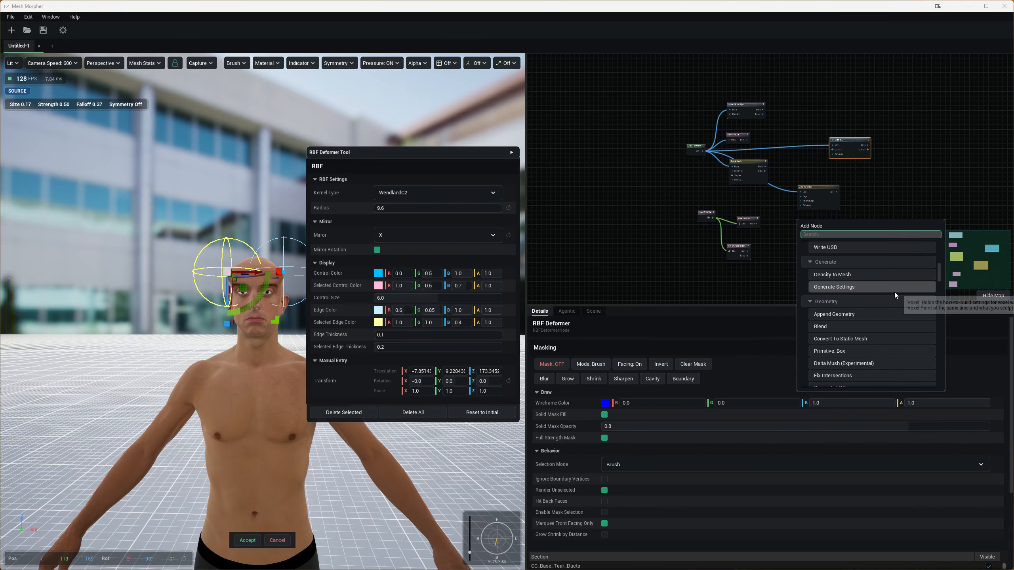
{"action": "scroll", "coordinate": [894, 291], "scroll_direction": "down", "scroll_amount": 1}
{"action": "scroll", "coordinate": [894, 292], "scroll_direction": "down", "scroll_amount": 1}
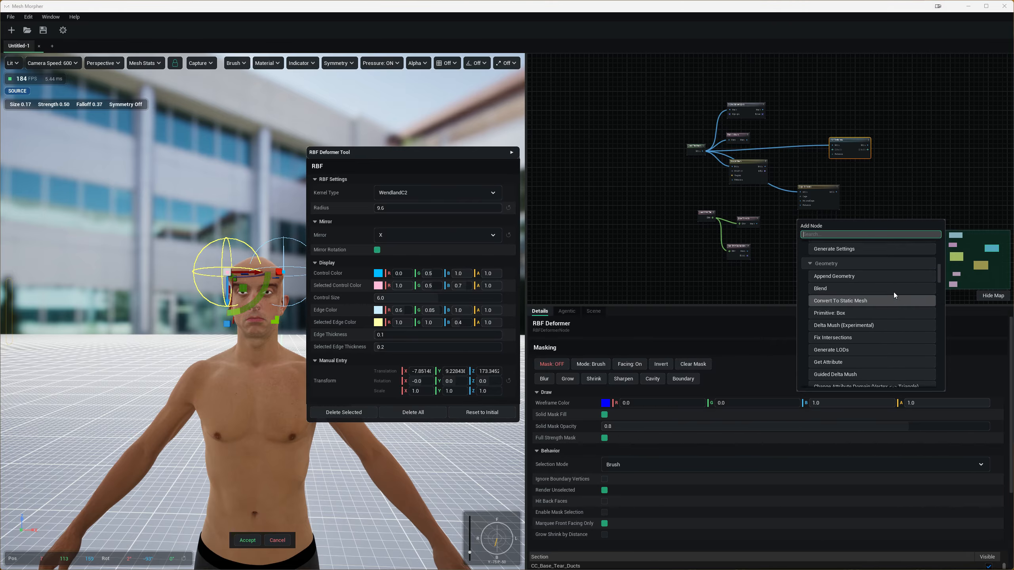
{"action": "left_click", "coordinate": [847, 193]}
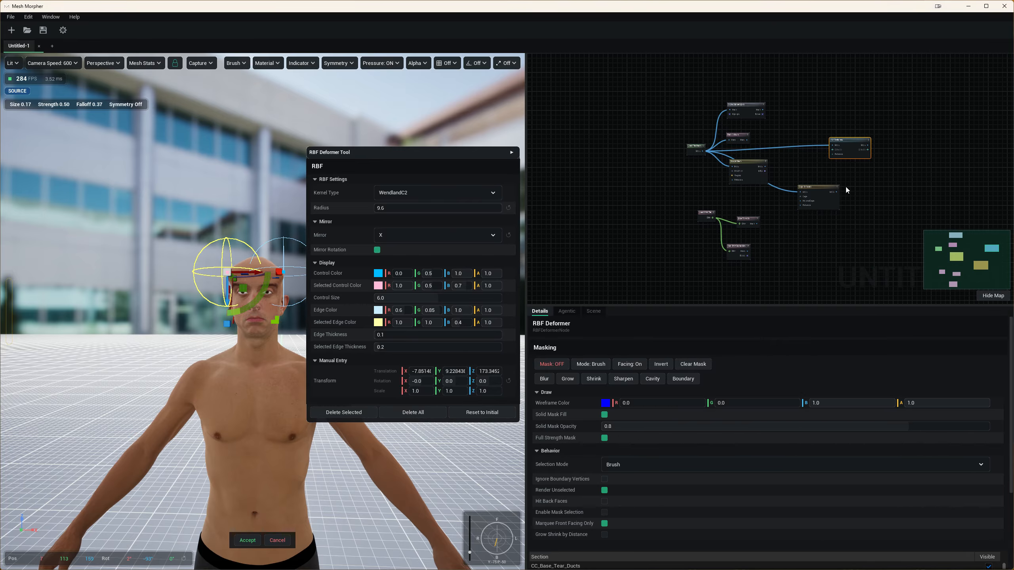
Step: Add a Wrangle node fed by the Load File Mesh node's Mesh output, above the Paint Skin Weights node
{"action": "left_click", "coordinate": [813, 167]}
{"action": "scroll", "coordinate": [787, 180], "scroll_direction": "up", "scroll_amount": 1}
{"action": "left_click_drag", "start_coordinate": [705, 166], "coordinate": [746, 82]}
{"action": "type", "text": "wra"}
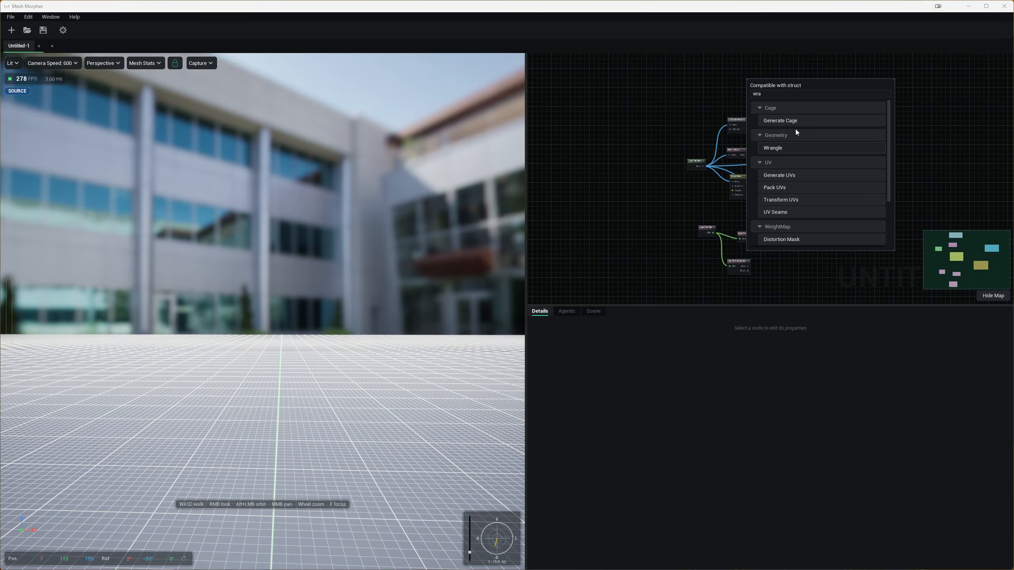
{"action": "key", "text": "Return"}
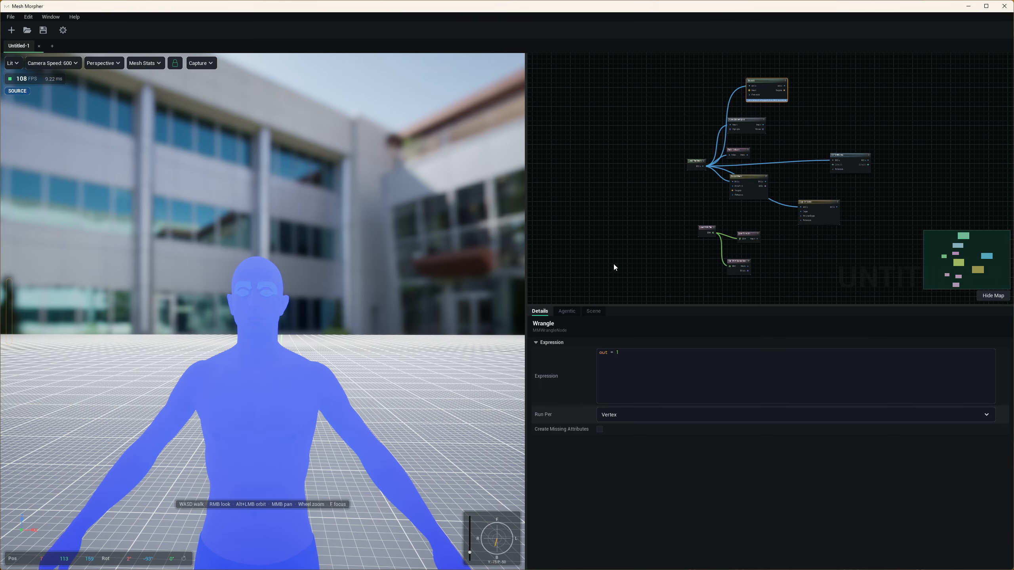
Step: Examine the Wrangle node's preview on the character from several angles and distances
{"action": "right_click_drag", "start_coordinate": [421, 296], "coordinate": [417, 310]}
{"action": "scroll", "coordinate": [416, 310], "scroll_direction": "down", "scroll_amount": 3}
{"action": "left_click_drag", "start_coordinate": [414, 281], "coordinate": [453, 279], "text": "alt"}
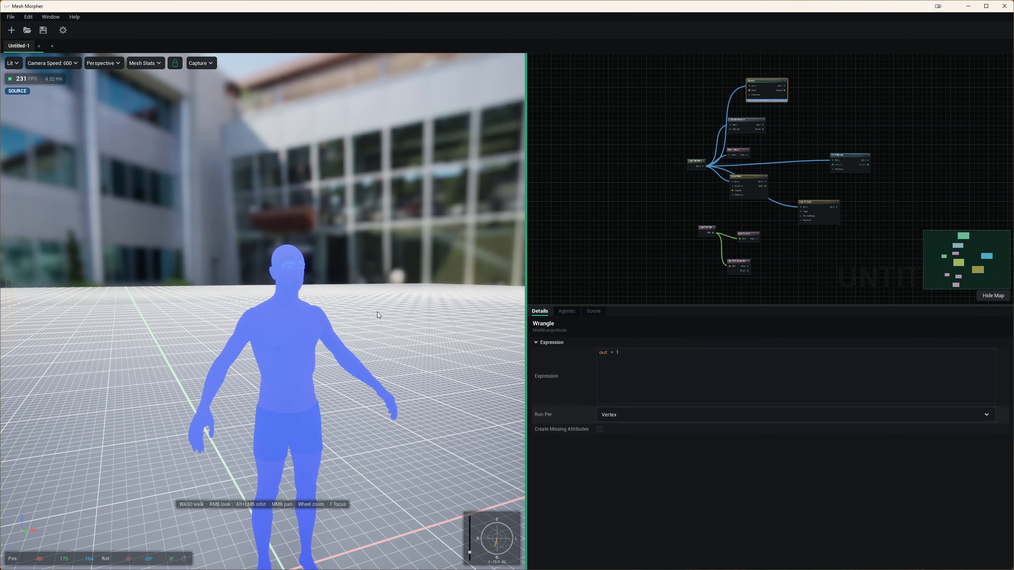
{"action": "left_click_drag", "start_coordinate": [376, 325], "coordinate": [300, 294], "text": "alt"}
{"action": "scroll", "coordinate": [290, 314], "scroll_direction": "up", "scroll_amount": 3}
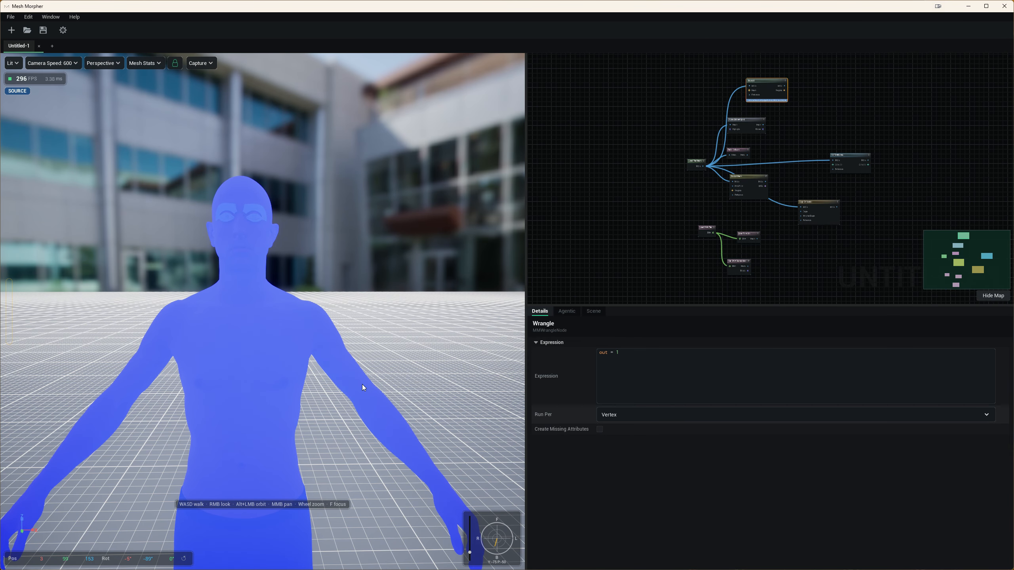
{"action": "left_click_drag", "start_coordinate": [364, 386], "coordinate": [273, 333], "text": "alt"}
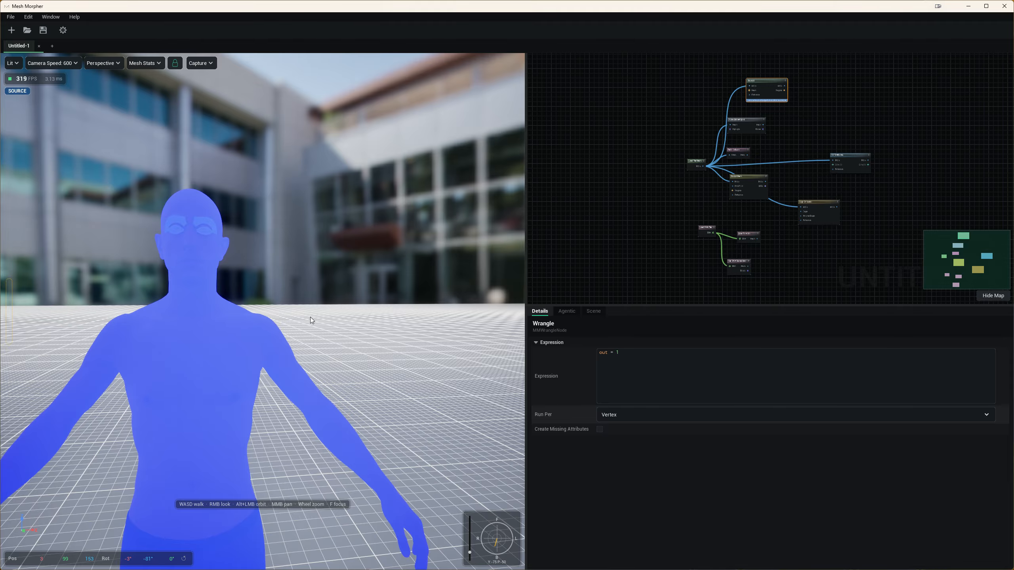
{"action": "left_click_drag", "start_coordinate": [116, 313], "coordinate": [169, 318], "text": "alt"}
{"action": "scroll", "coordinate": [223, 313], "scroll_direction": "down", "scroll_amount": 3}
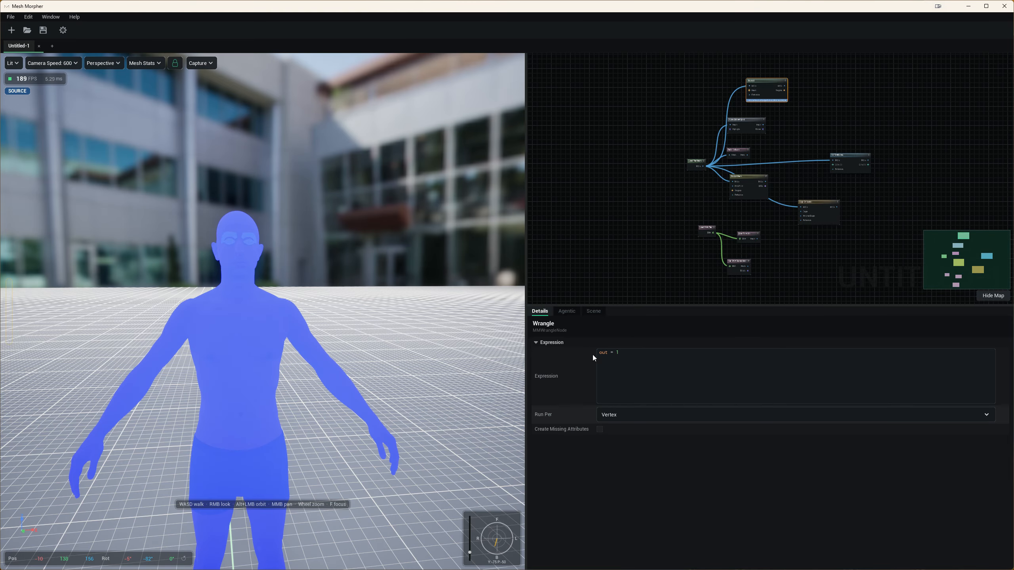
Step: Set the Wrangle node's expression to "P.z *= 2" to stretch the character vertically and view the result from the front
{"action": "left_click_drag", "start_coordinate": [642, 353], "coordinate": [574, 352]}
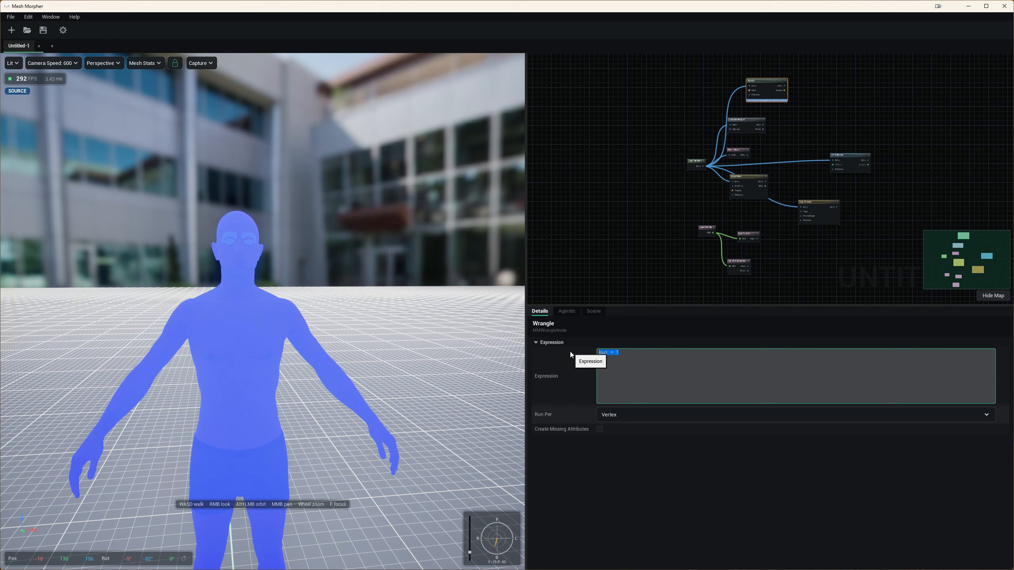
{"action": "type", "text": "P.z *= 2"}
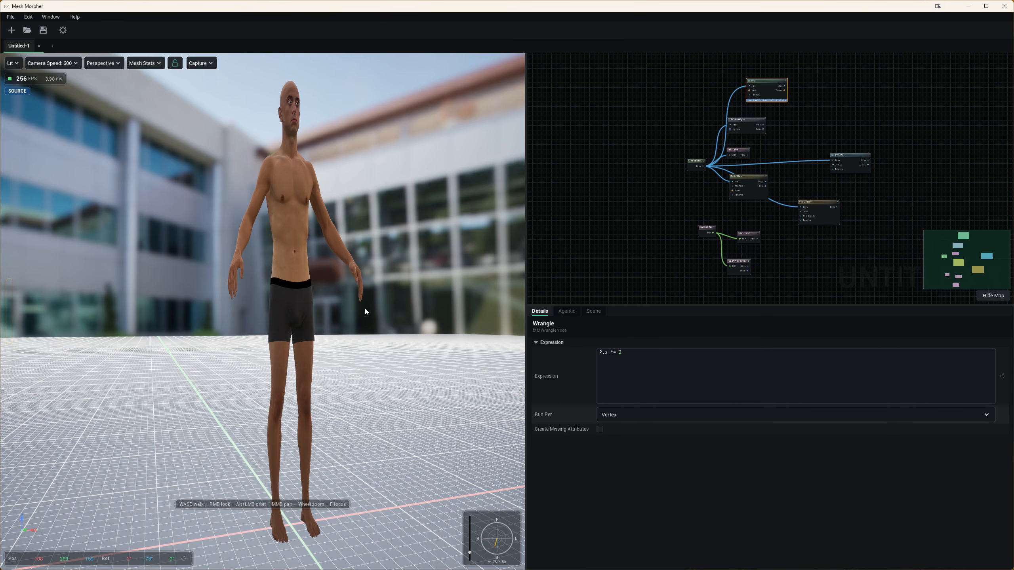
{"action": "mouse_move", "coordinate": [364, 308]}
{"action": "right_mouse_down"}
{"action": "mouse_move", "coordinate": [403, 298]}
{"action": "mouse_move", "coordinate": [345, 300]}
{"action": "mouse_move", "coordinate": [351, 309]}
{"action": "right_mouse_up"}
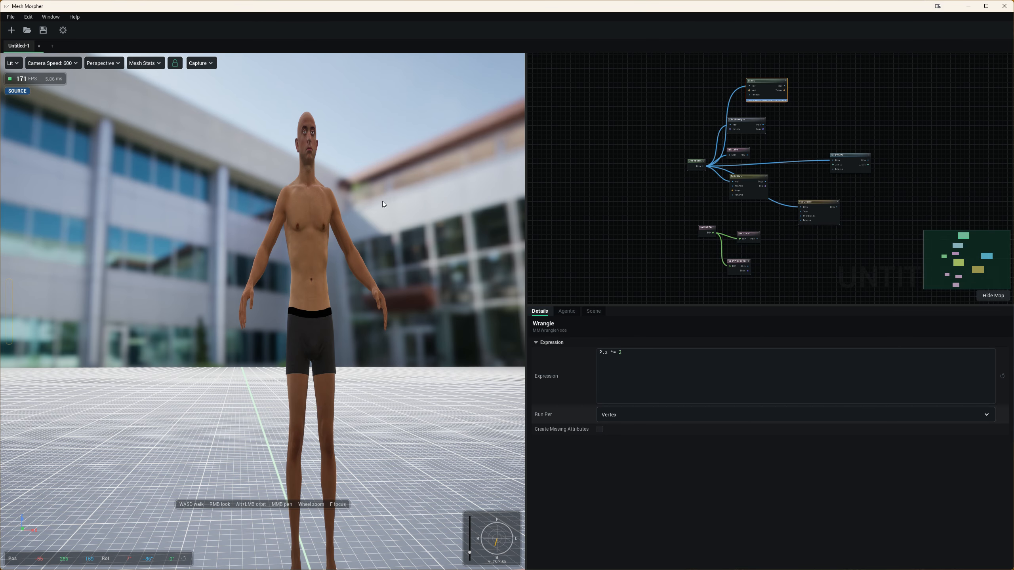
{"action": "right_click_drag", "start_coordinate": [381, 201], "coordinate": [340, 168]}
{"action": "key", "text": "w"}
{"action": "key", "text": "d"}
Step: Read the Wrangle node's documentation through to its Settings, look at the Fix Symmetry and Fill Holes pages, and close the documentation
{"action": "right_click_drag", "start_coordinate": [803, 184], "coordinate": [773, 304]}
{"action": "scroll", "coordinate": [748, 216], "scroll_direction": "up", "scroll_amount": 5}
{"action": "left_click", "coordinate": [769, 187]}
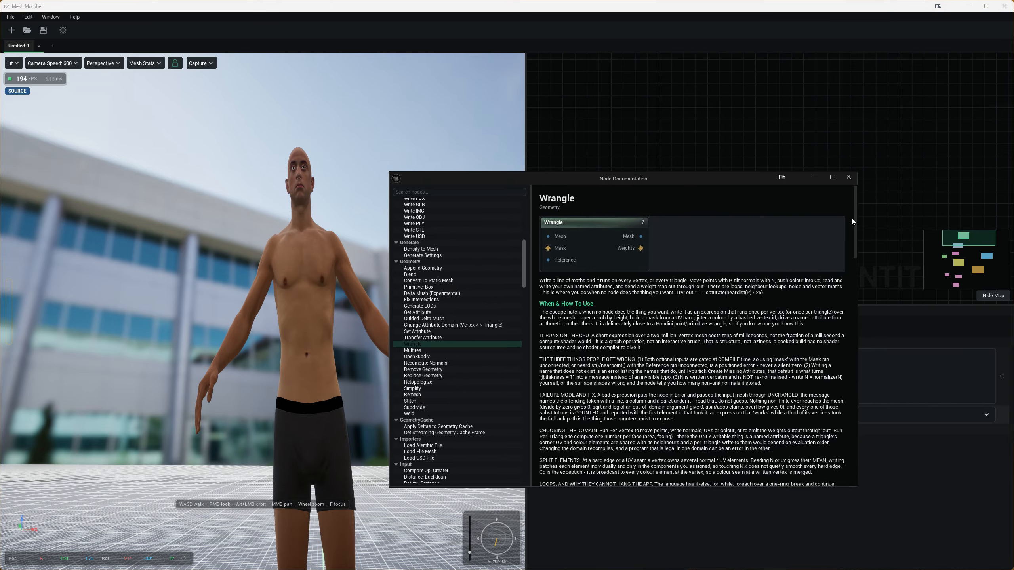
{"action": "left_click_drag", "start_coordinate": [855, 209], "coordinate": [854, 458]}
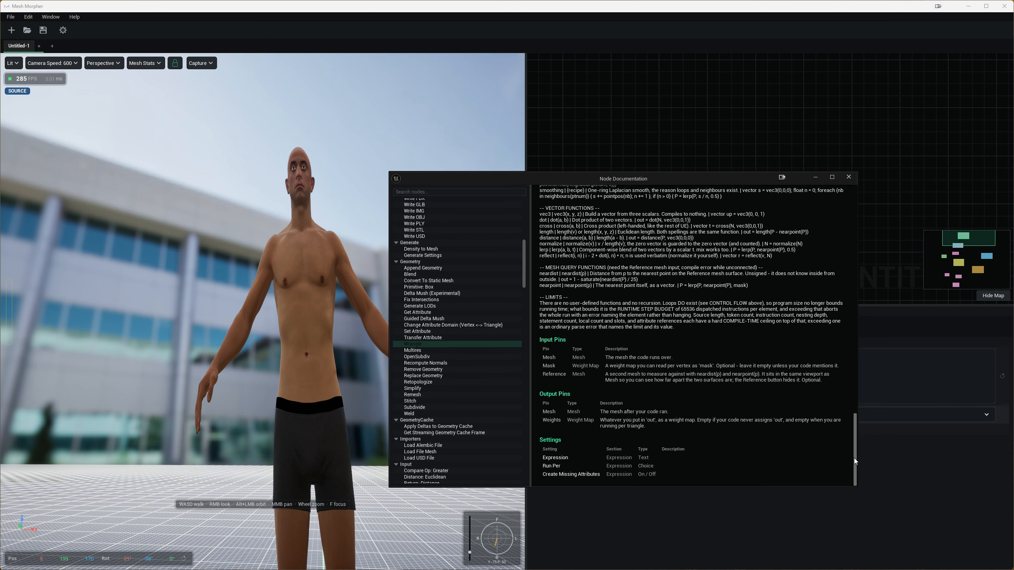
{"action": "left_click_drag", "start_coordinate": [525, 273], "coordinate": [531, 406]}
{"action": "left_click", "coordinate": [469, 271]}
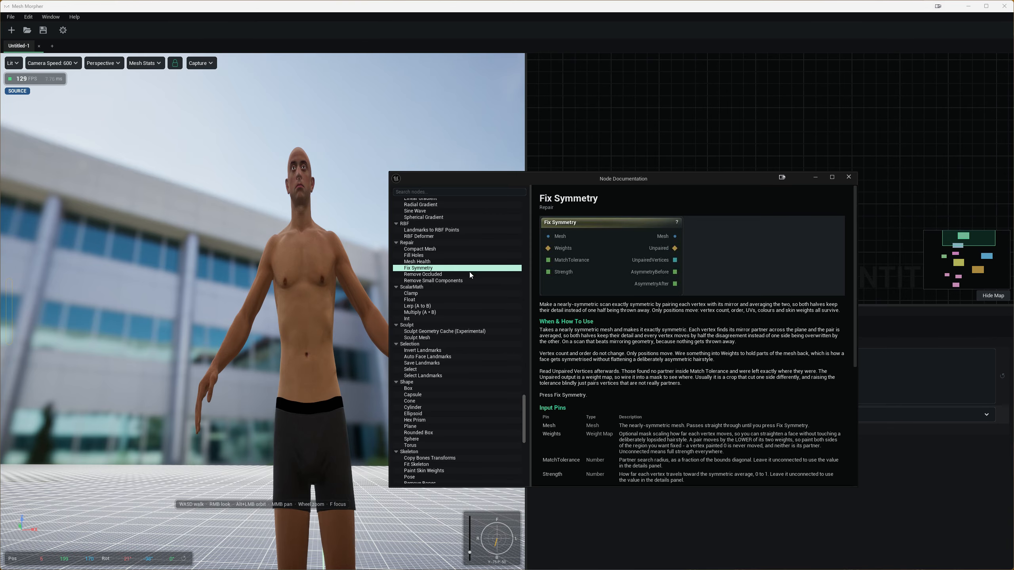
{"action": "left_click", "coordinate": [445, 256]}
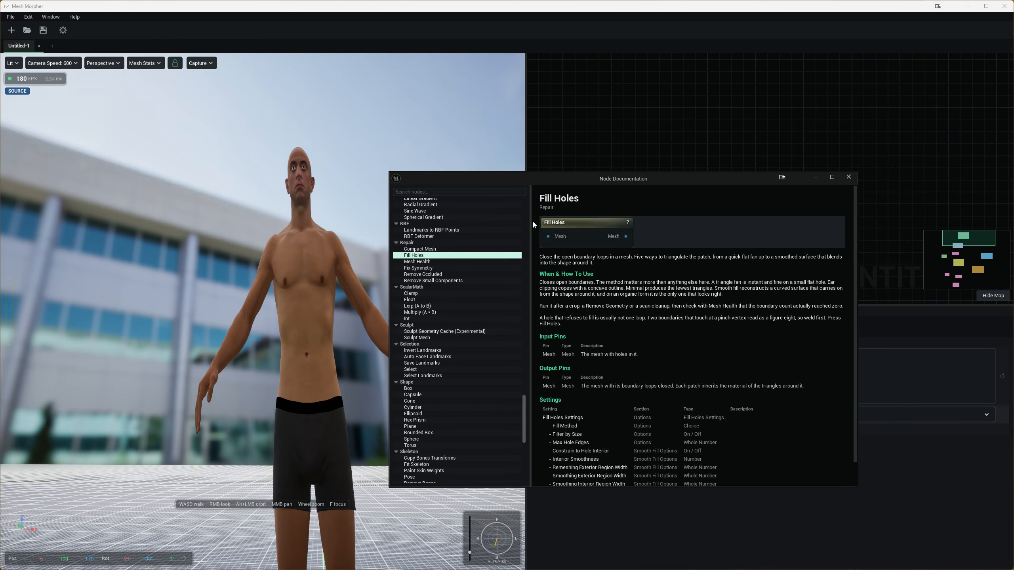
{"action": "left_click", "coordinate": [848, 177]}
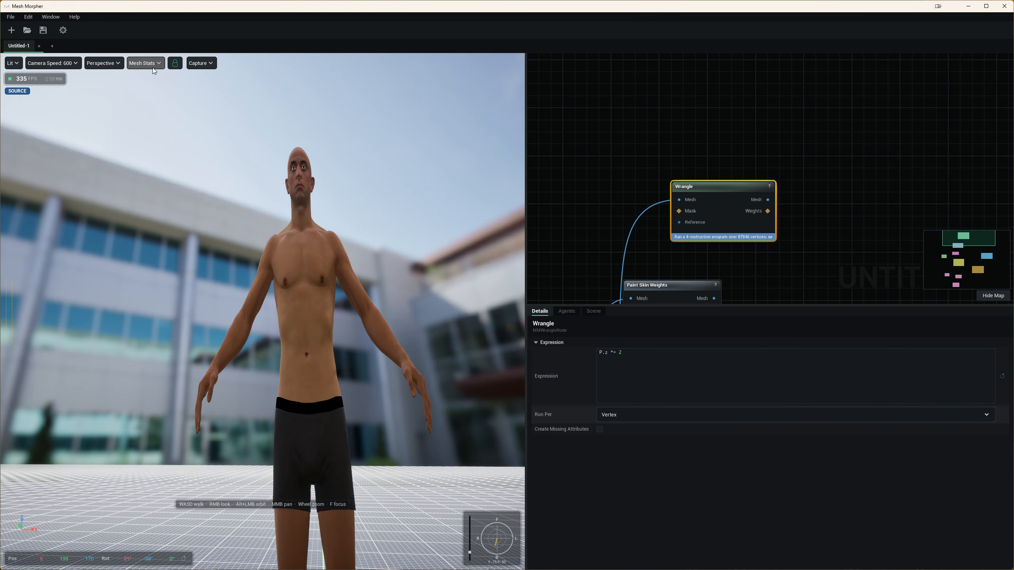
{"action": "left_click", "coordinate": [72, 17]}
{"action": "left_click", "coordinate": [625, 120]}
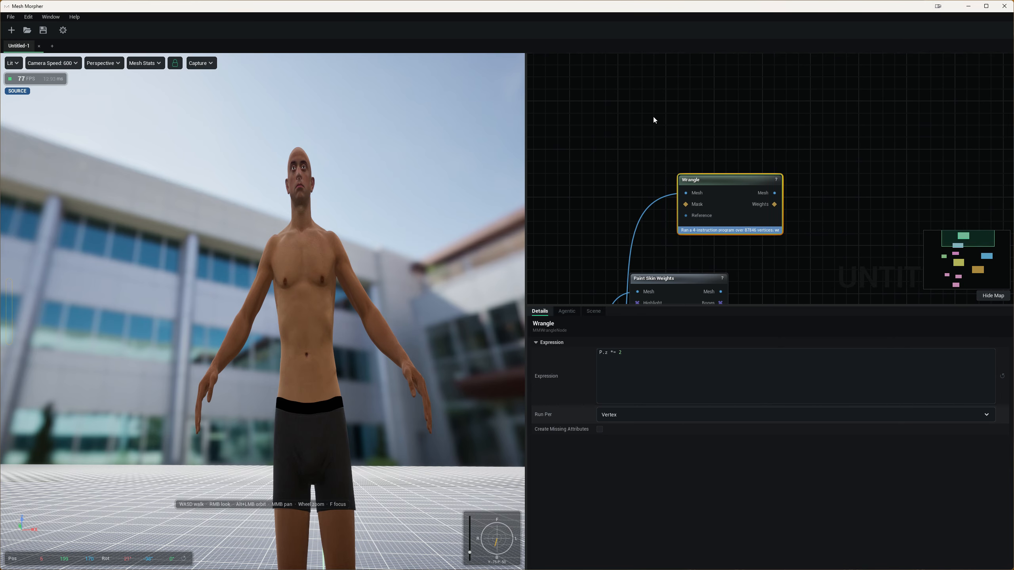
Step: Add an unconnected Non-Rigid Fit node beside the Wrangle node
{"action": "scroll", "coordinate": [653, 136], "scroll_direction": "down", "scroll_amount": 5}
{"action": "middle_click_drag", "start_coordinate": [755, 184], "coordinate": [723, 146]}
{"action": "right_click", "coordinate": [699, 143]}
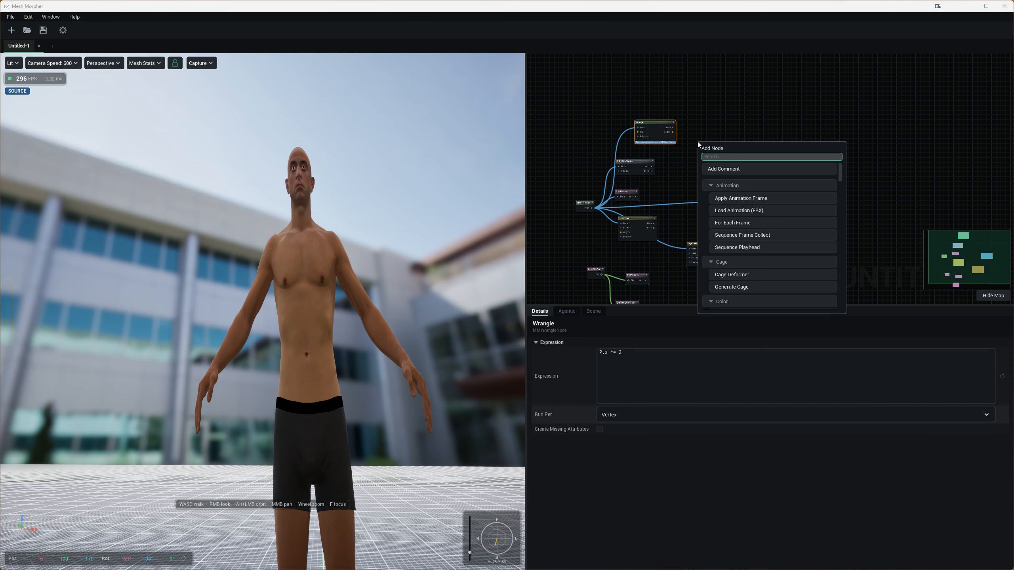
{"action": "type", "text": "nonr"}
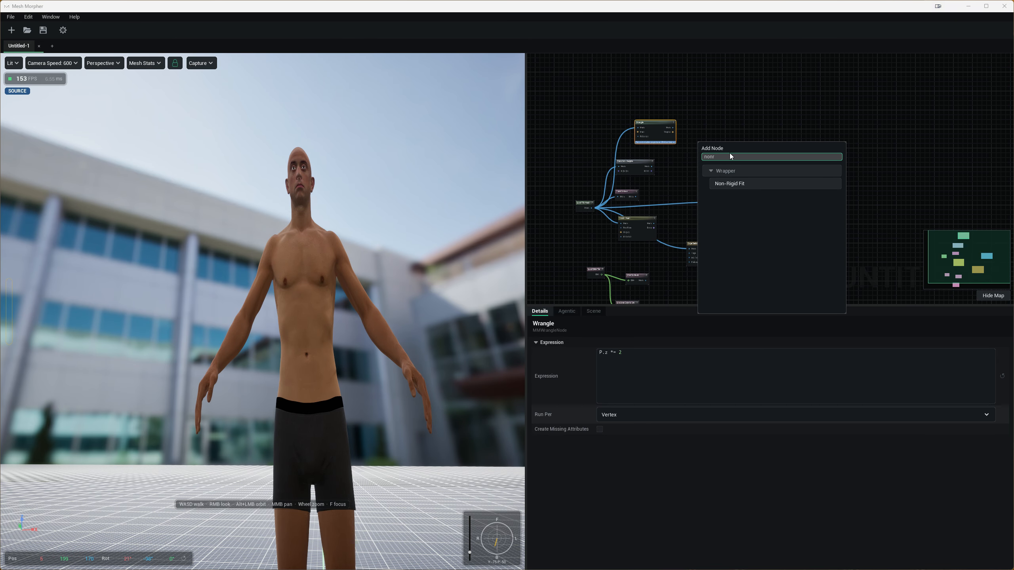
{"action": "left_click", "coordinate": [736, 185]}
{"action": "scroll", "coordinate": [737, 188], "scroll_direction": "up", "scroll_amount": 2}
{"action": "scroll", "coordinate": [728, 177], "scroll_direction": "up", "scroll_amount": 2}
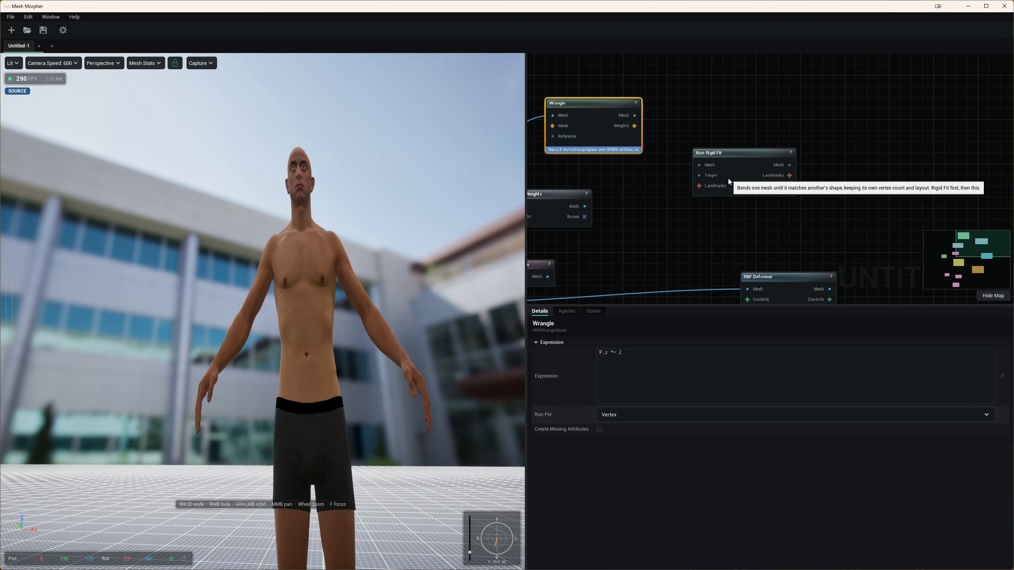
Step: Add an unconnected Select Landmarks node directly above the Non-Rigid Fit node
{"action": "middle_click_drag", "start_coordinate": [726, 133], "coordinate": [764, 147]}
{"action": "middle_click_drag", "start_coordinate": [745, 105], "coordinate": [746, 126]}
{"action": "right_click", "coordinate": [745, 125]}
{"action": "type", "text": "selec"}
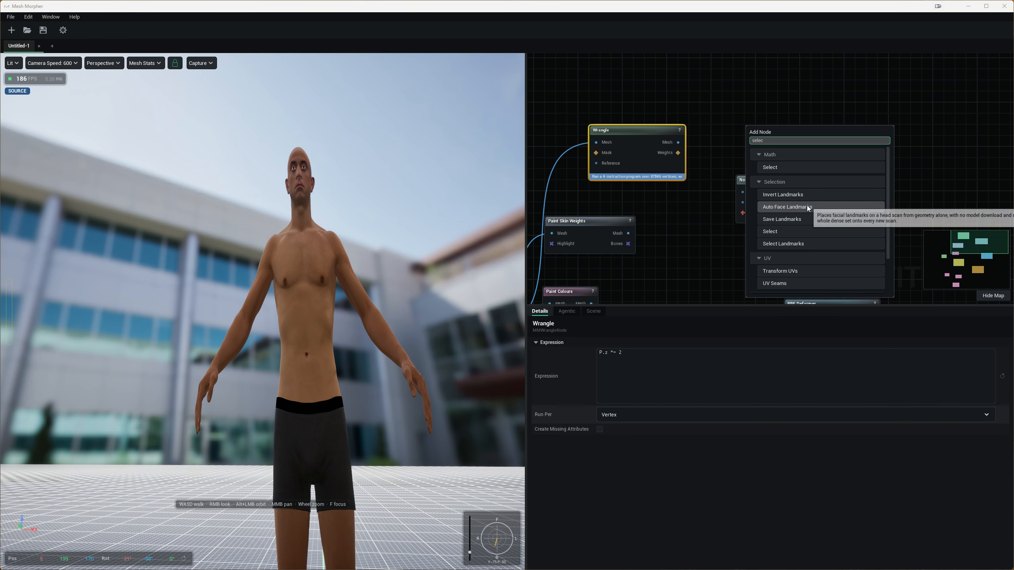
{"action": "left_click", "coordinate": [800, 244]}
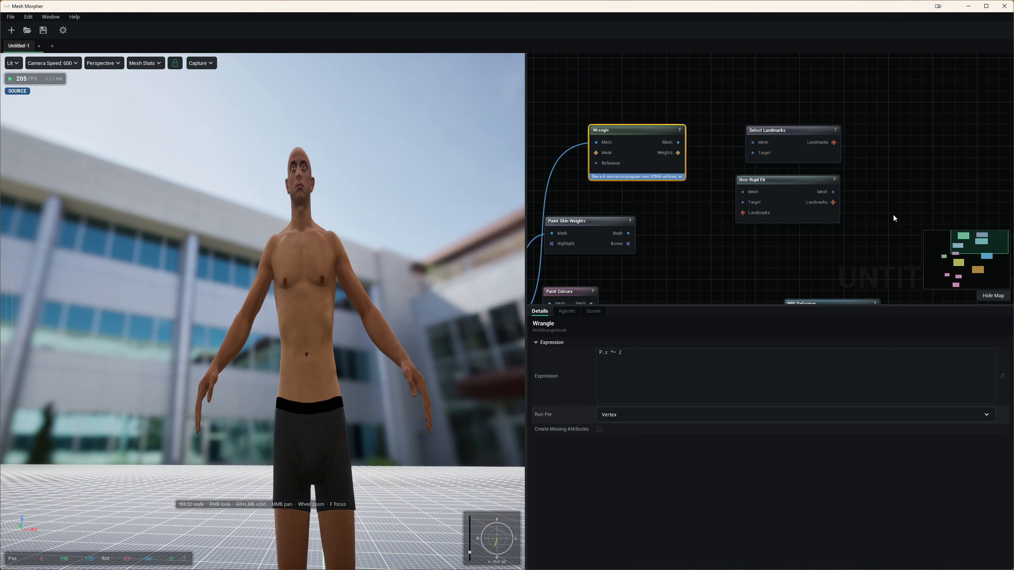
{"action": "middle_click_drag", "start_coordinate": [740, 240], "coordinate": [748, 175]}
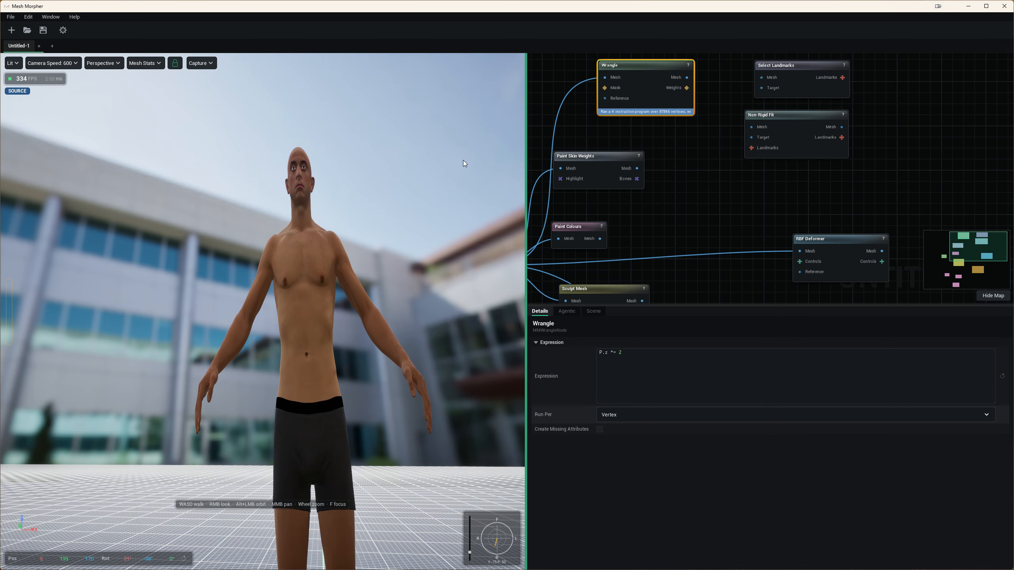
{"action": "middle_click_drag", "start_coordinate": [682, 193], "coordinate": [718, 175]}
{"action": "scroll", "coordinate": [778, 149], "scroll_direction": "down", "scroll_amount": 6}
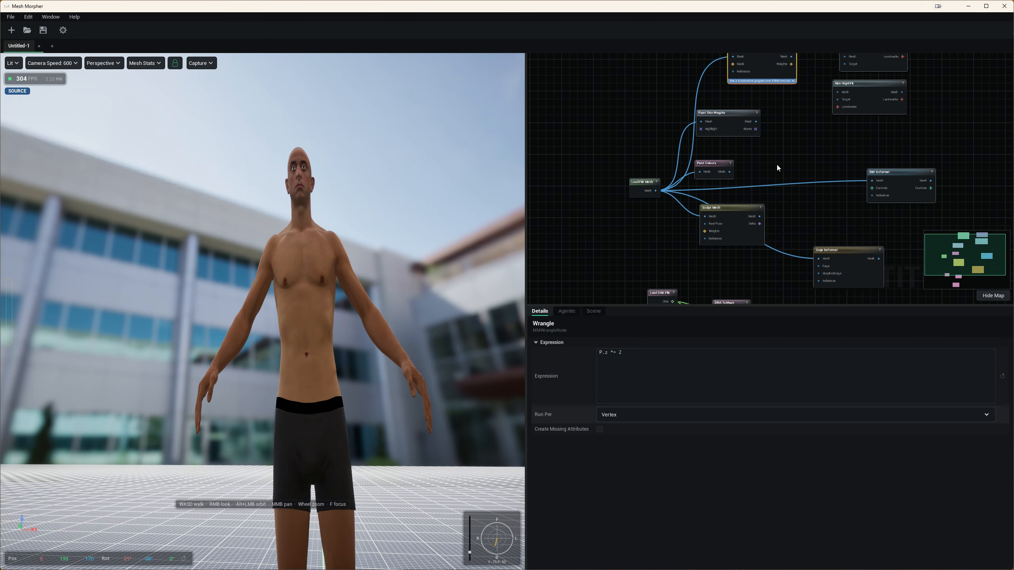
{"action": "middle_click_drag", "start_coordinate": [790, 162], "coordinate": [787, 144]}
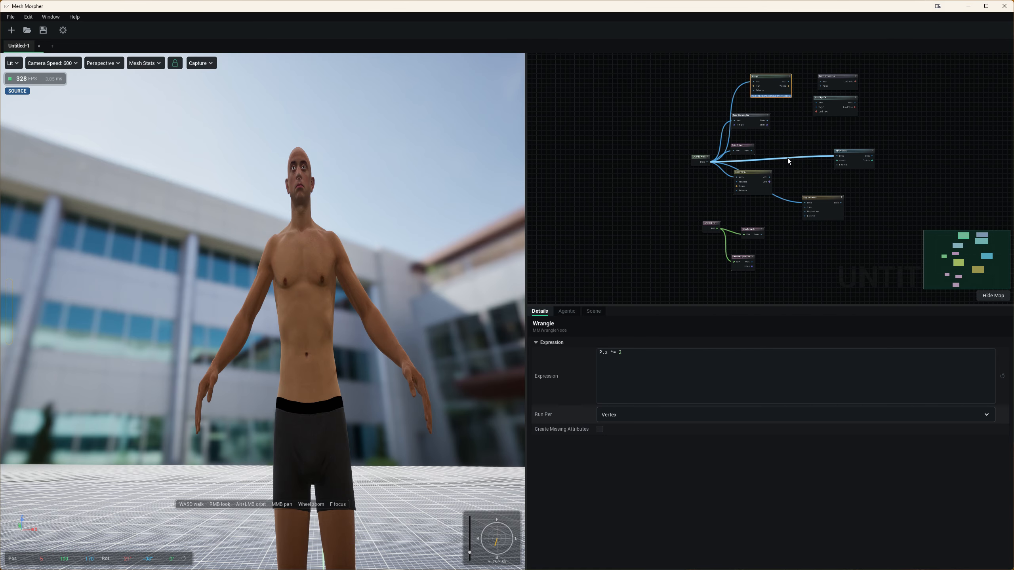